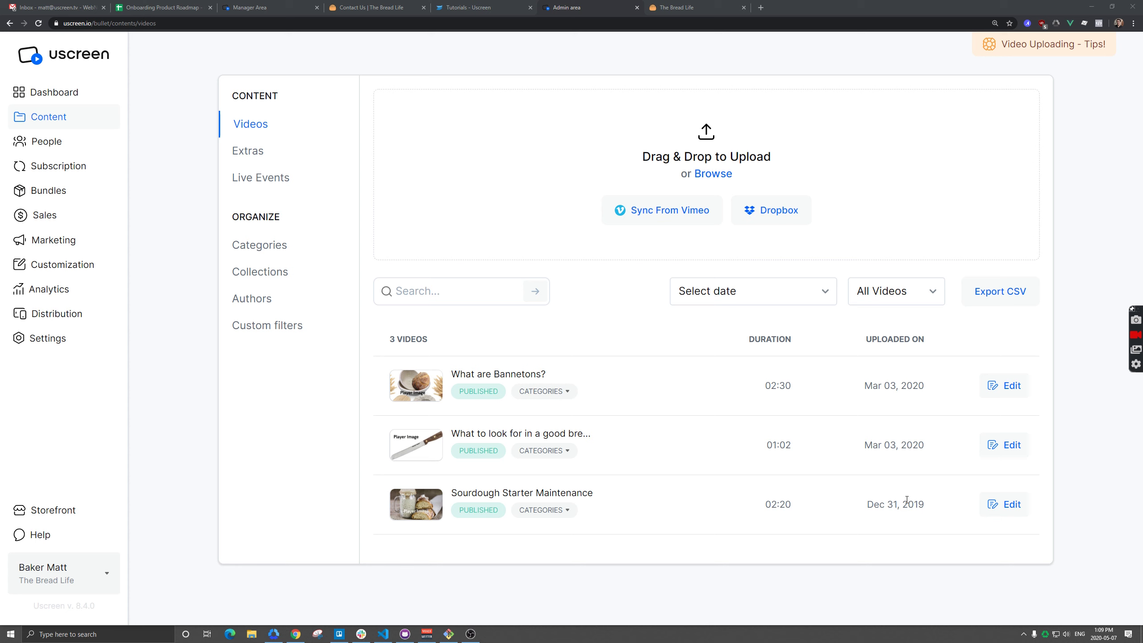
Create a new draft live event from the Live Events list.
{"action": "left_click", "coordinate": [267, 184]}
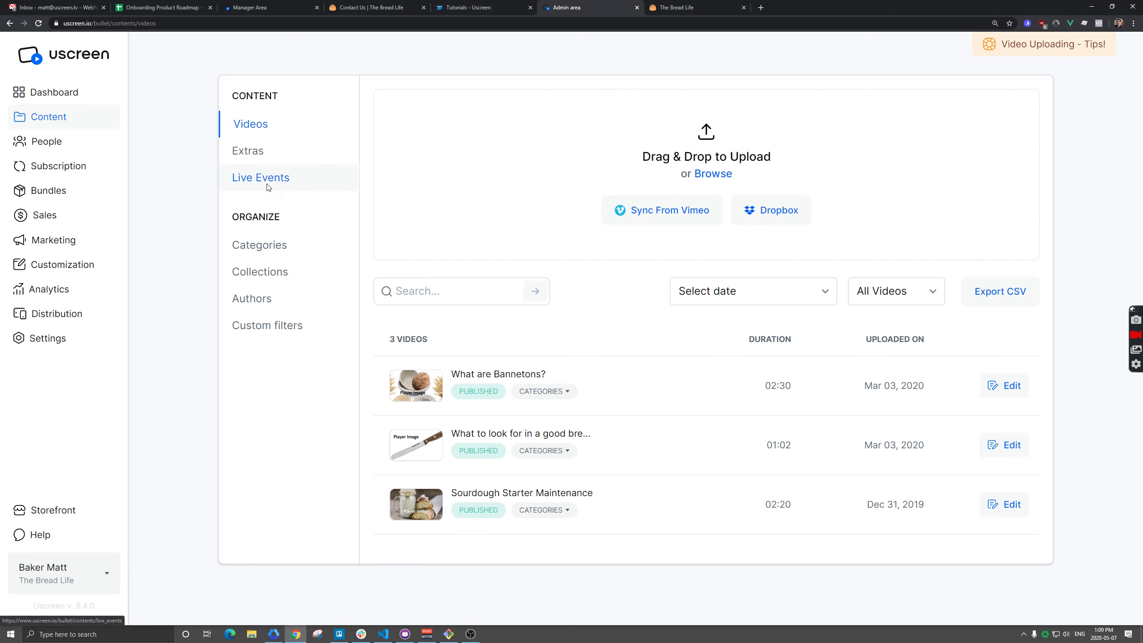
{"action": "left_click", "coordinate": [996, 104]}
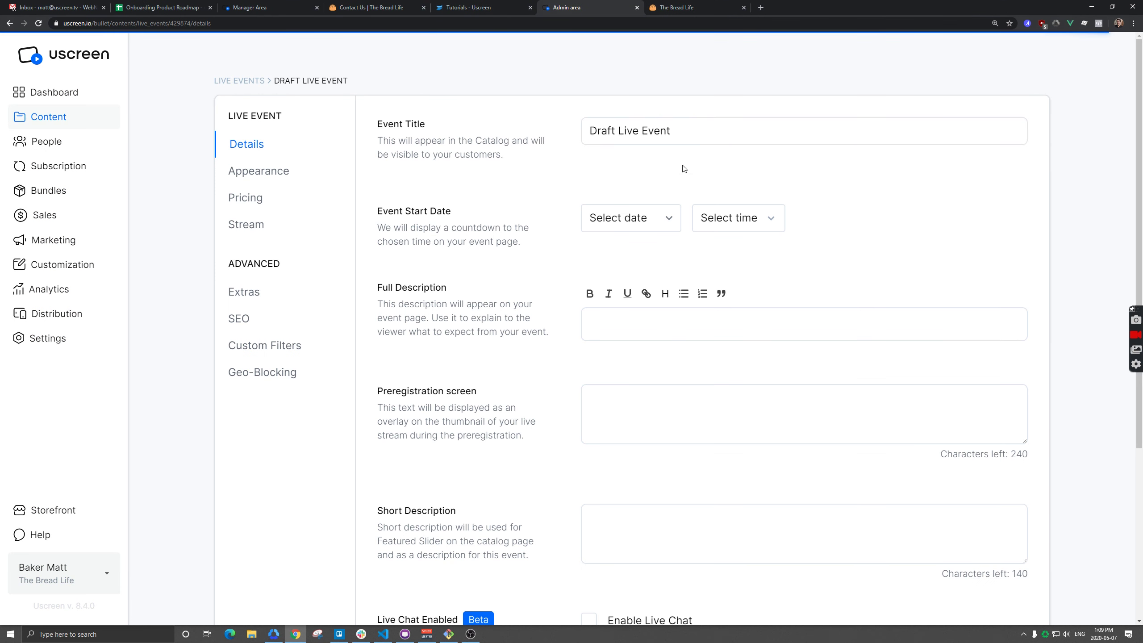
Title the event 'Baking Bread Masterclass Live' and schedule it for 05-13-2020 at 9:45am.
{"action": "triple_click", "coordinate": [728, 129]}
{"action": "type", "text": "B"}
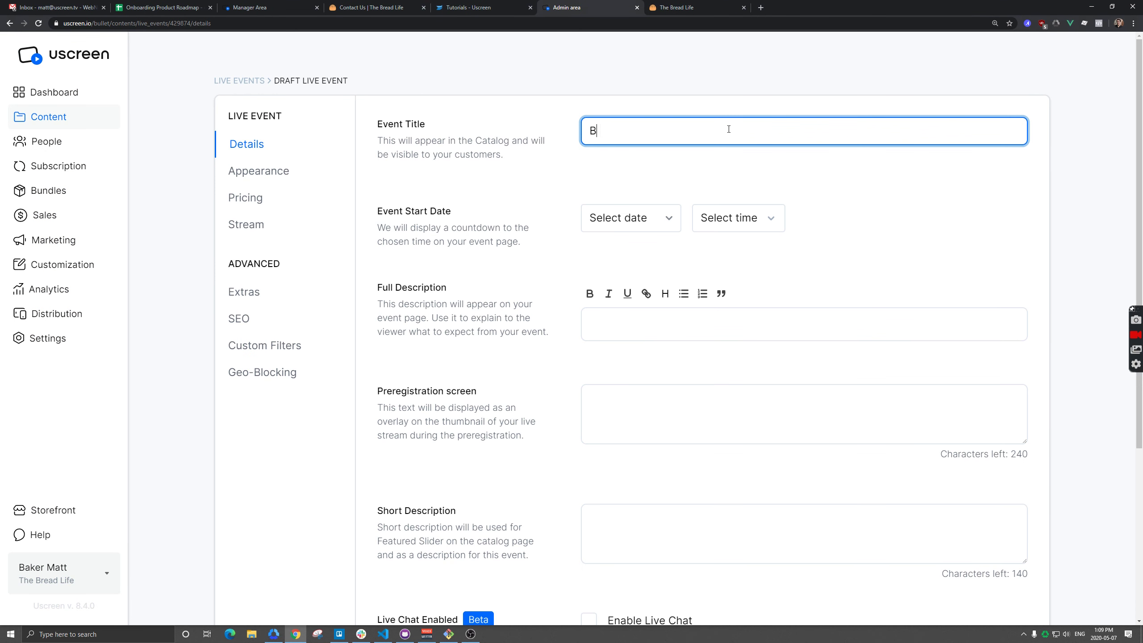
{"action": "type", "text": "Baking Bread Masterclass L"}
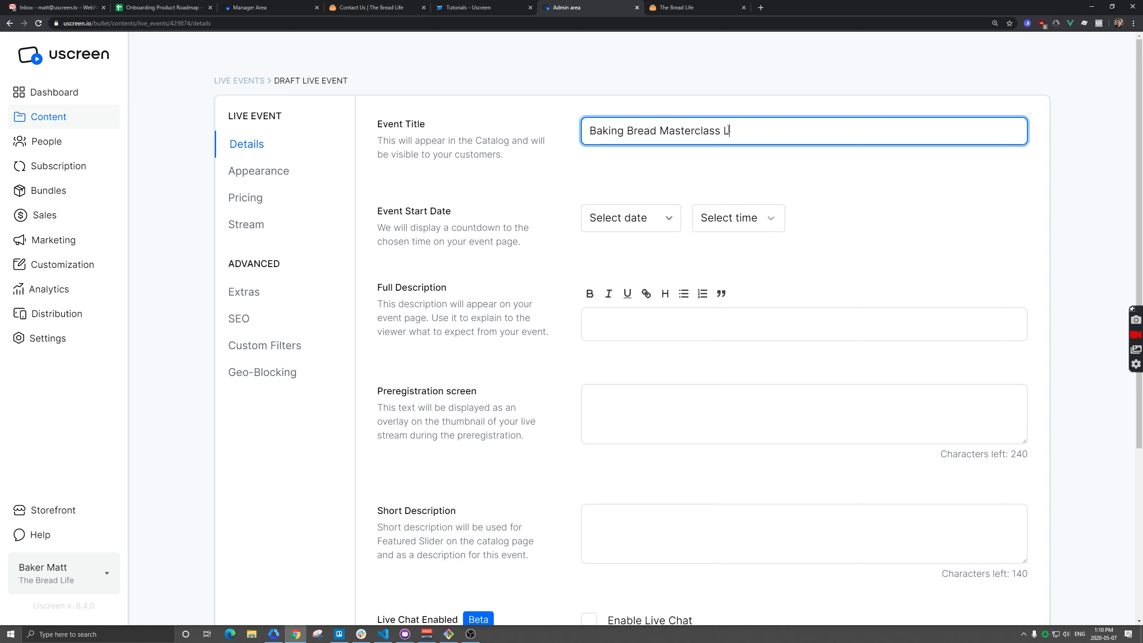
{"action": "type", "text": "ive"}
{"action": "left_click", "coordinate": [663, 219]}
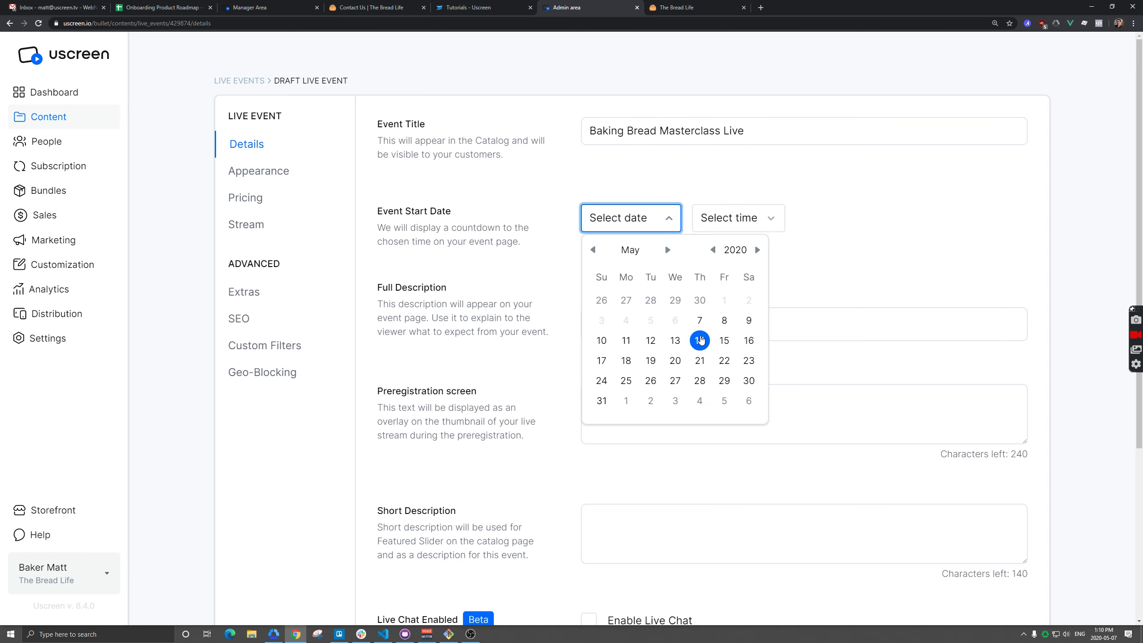
{"action": "left_click", "coordinate": [675, 341]}
{"action": "left_click", "coordinate": [733, 225]}
{"action": "scroll", "coordinate": [738, 267], "scroll_direction": "down", "scroll_amount": 8}
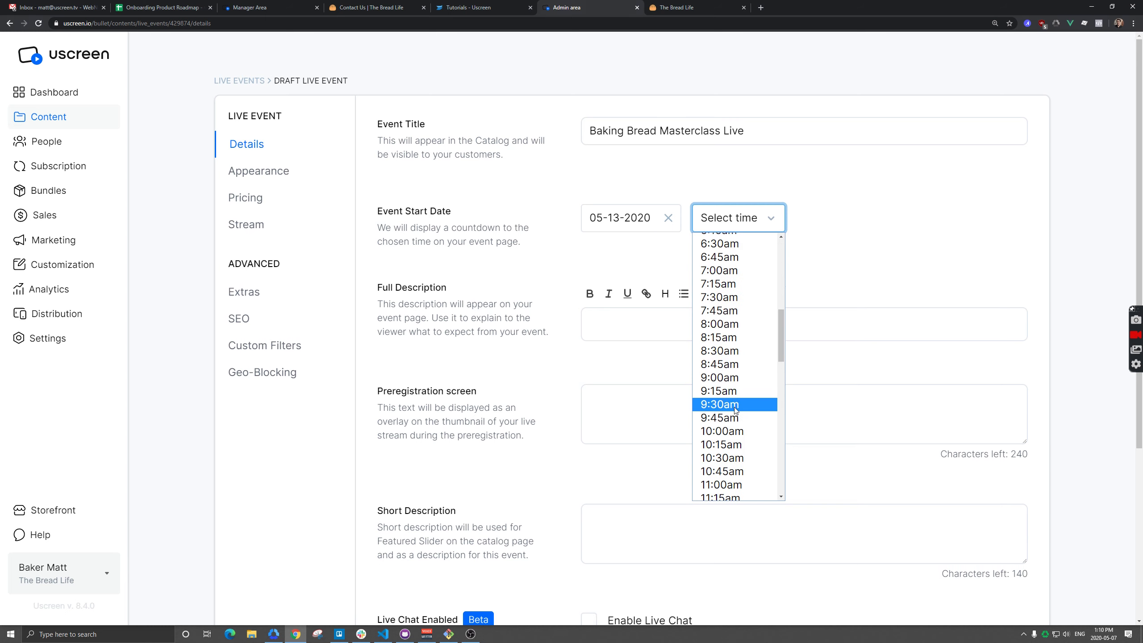
{"action": "left_click", "coordinate": [729, 414]}
Enter 'Test' as the preregistration text, save, and go to the event's stream settings.
{"action": "left_click", "coordinate": [635, 402]}
{"action": "type", "text": "Test"}
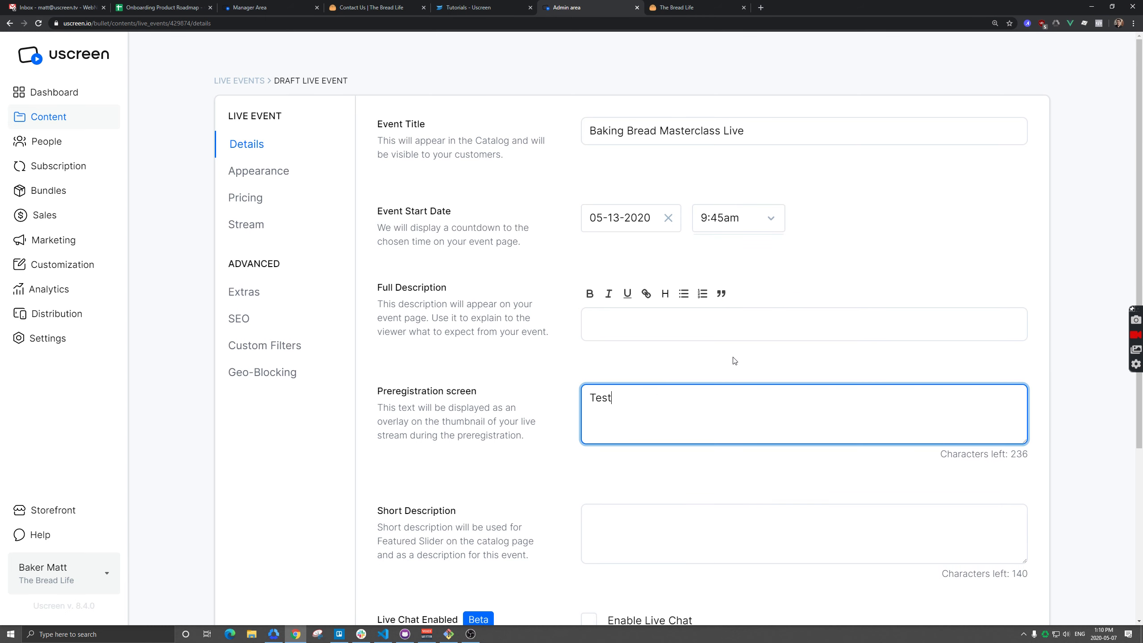
{"action": "scroll", "coordinate": [840, 364], "scroll_direction": "down", "scroll_amount": 3}
{"action": "left_click", "coordinate": [1003, 612]}
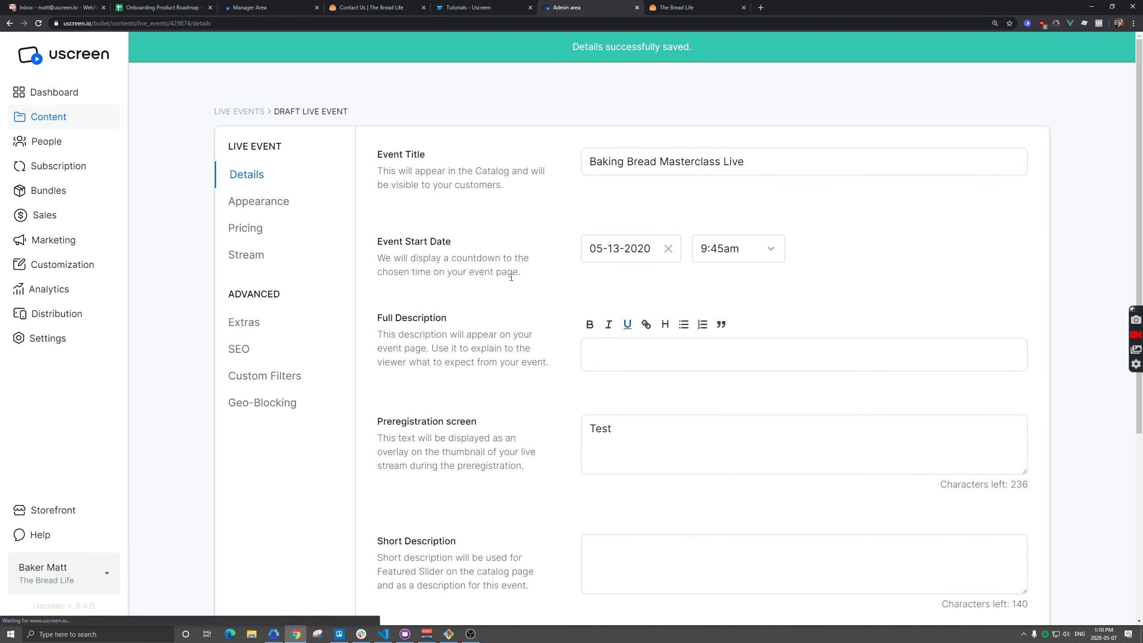
{"action": "left_click", "coordinate": [250, 260]}
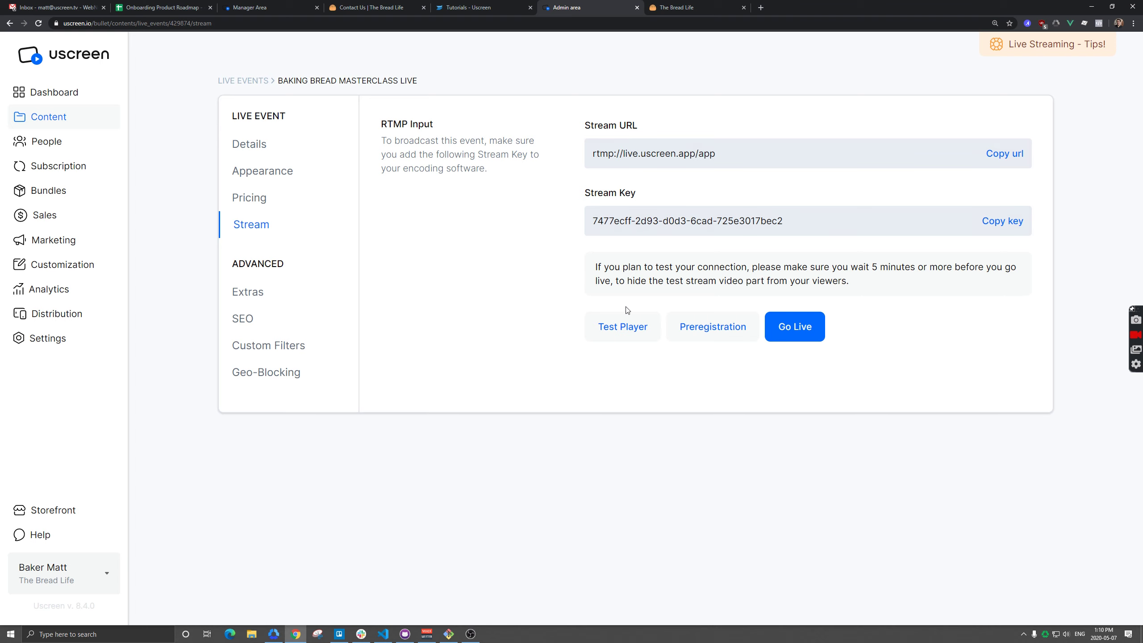
Start and confirm preregistration for the event, then switch to its Pricing settings.
{"action": "left_click", "coordinate": [718, 335]}
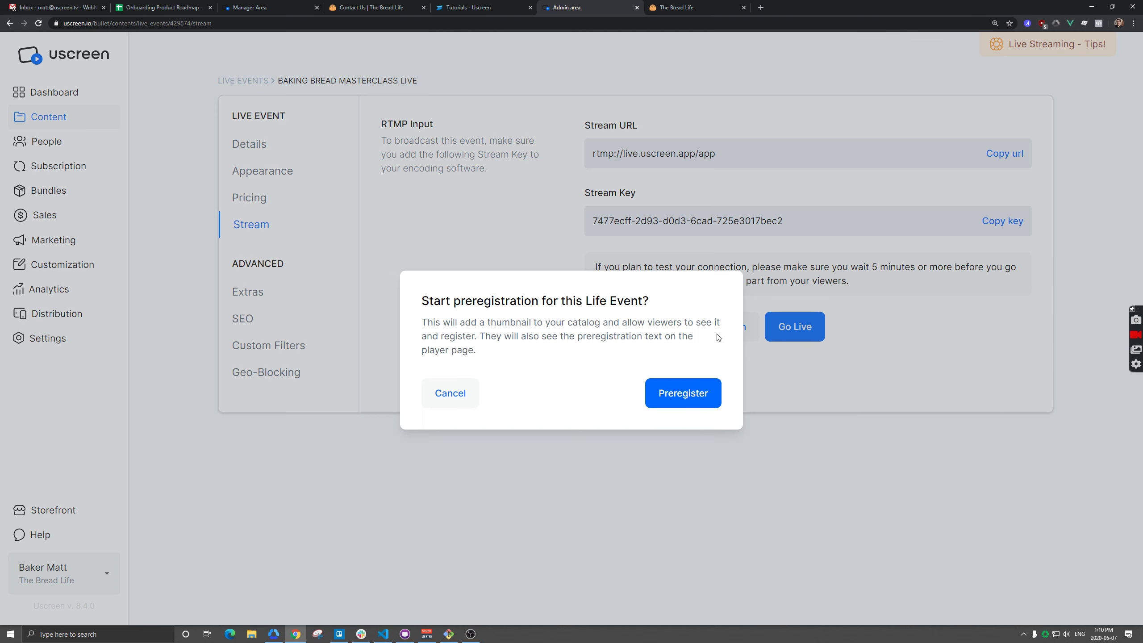
{"action": "left_click", "coordinate": [687, 393]}
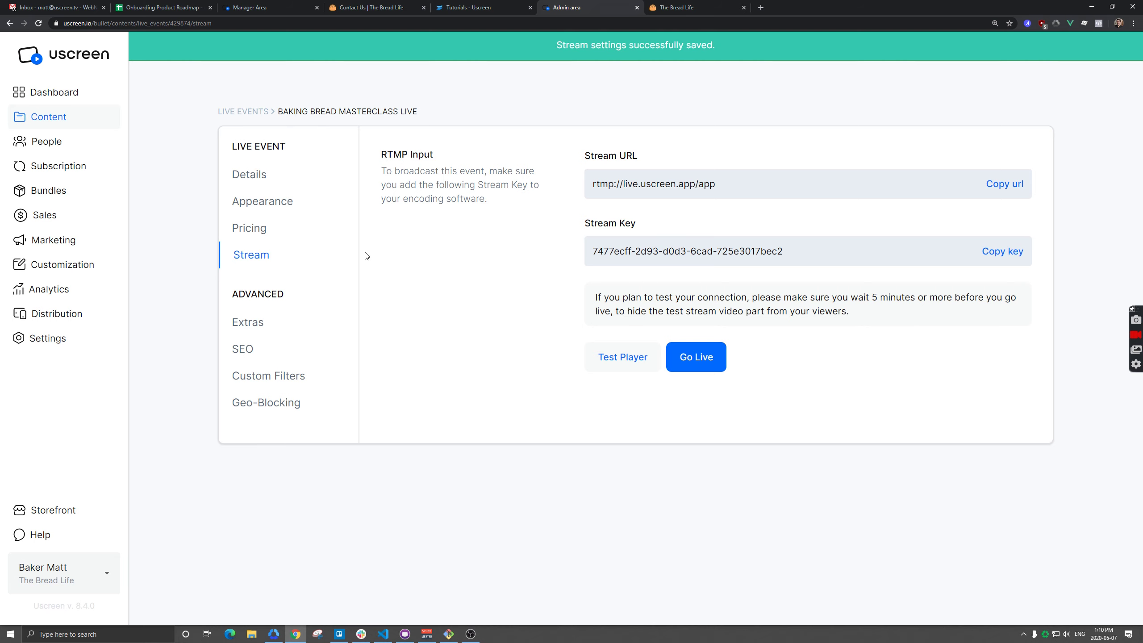
{"action": "left_click", "coordinate": [252, 202]}
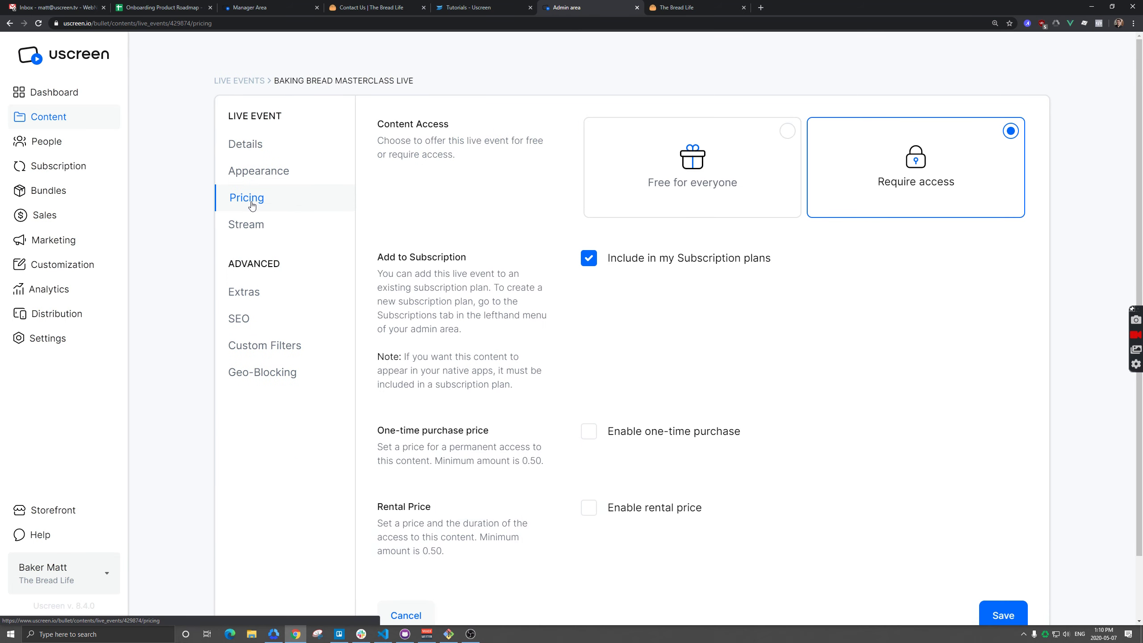
Exclude the event from subscription plans and save a 4.99 USD one-time purchase price.
{"action": "left_click", "coordinate": [589, 259]}
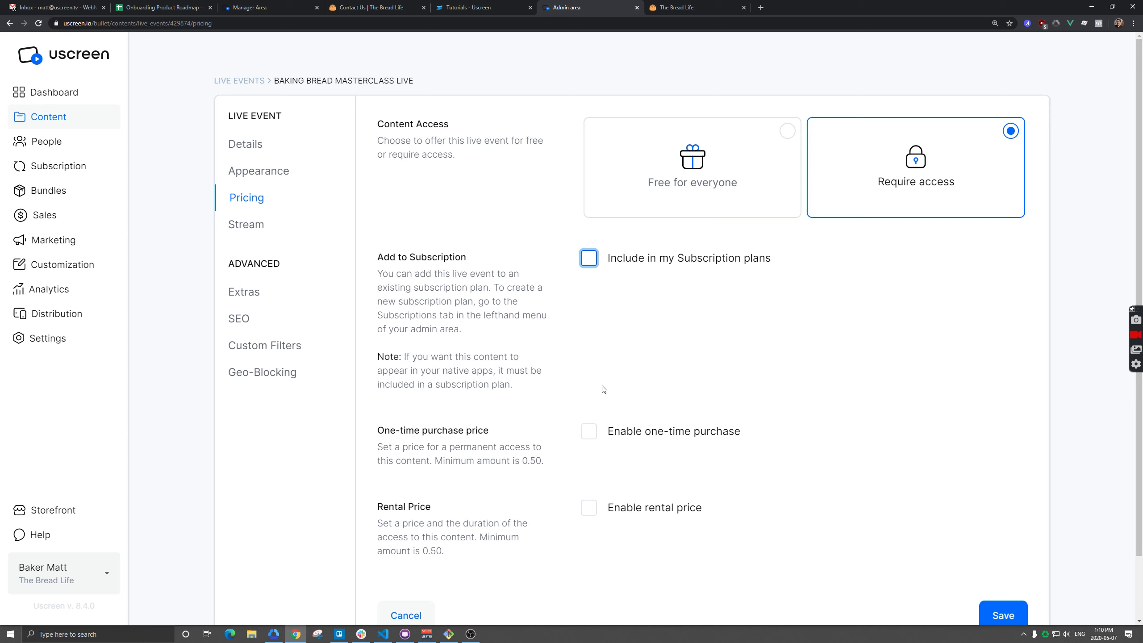
{"action": "left_click", "coordinate": [589, 431]}
{"action": "left_click", "coordinate": [628, 474]}
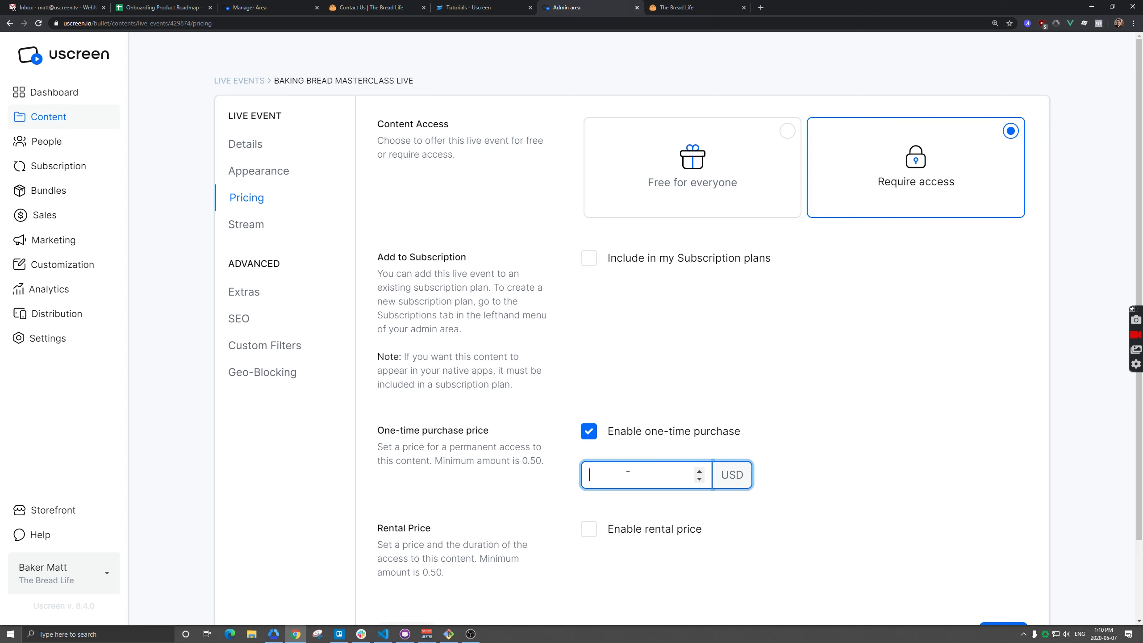
{"action": "type", "text": "4.99"}
{"action": "scroll", "coordinate": [771, 386], "scroll_direction": "down", "scroll_amount": 3}
{"action": "left_click", "coordinate": [1003, 543]}
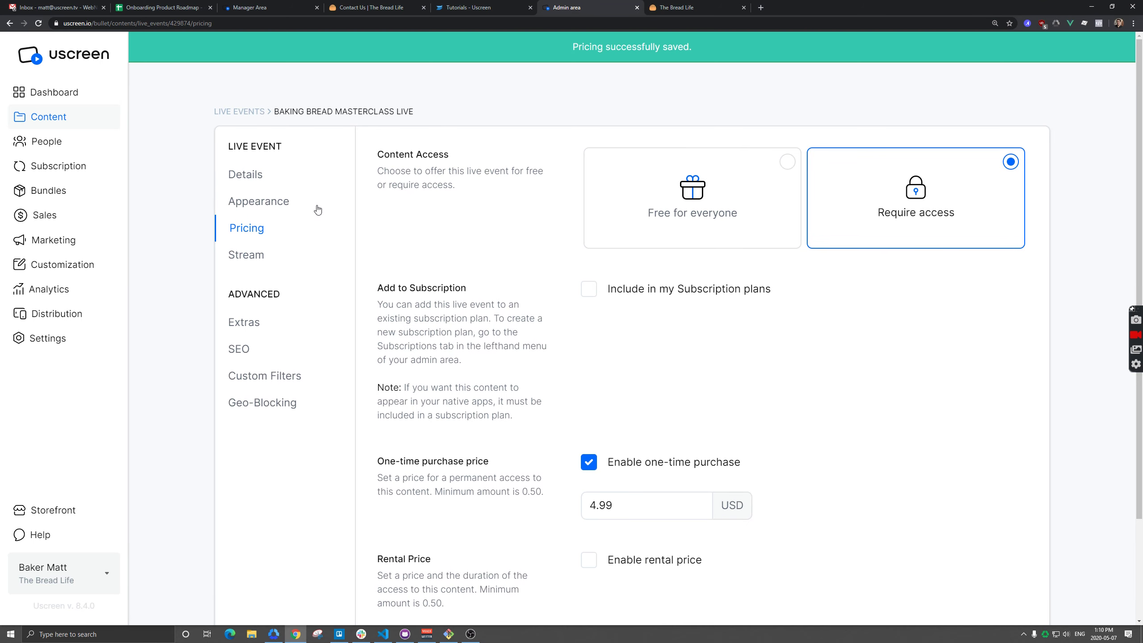
{"action": "middle_click", "coordinate": [239, 112]}
Open the event's copied share link in a new tab and check checkout offers the $4.99 purchase.
{"action": "key", "text": "ctrl+Tab"}
{"action": "left_click", "coordinate": [951, 217]}
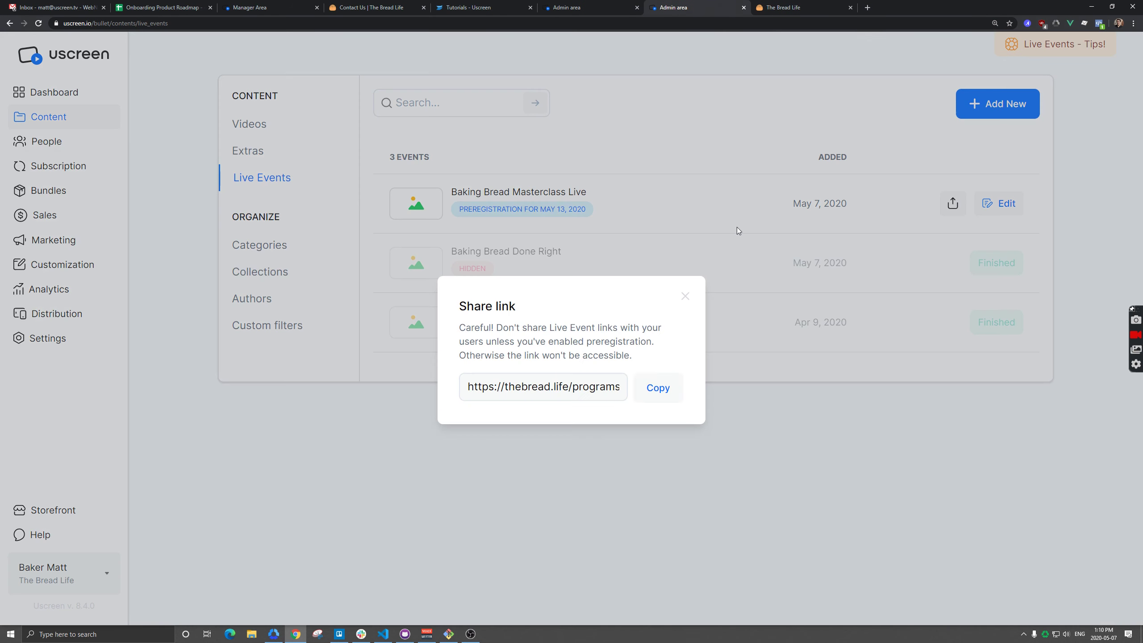
{"action": "left_click", "coordinate": [658, 388]}
{"action": "key", "text": "ctrl+t"}
{"action": "type", "text": "https://thebread.life/programs/live-z8dwvtqefre"}
{"action": "key", "text": "Return"}
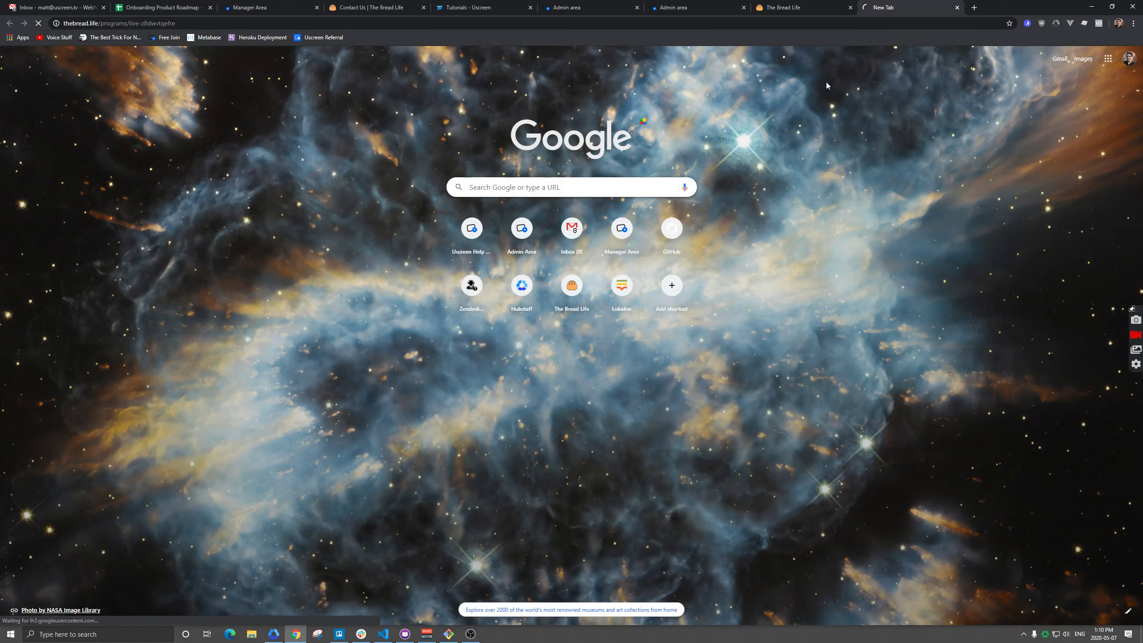
{"action": "left_click", "coordinate": [555, 316]}
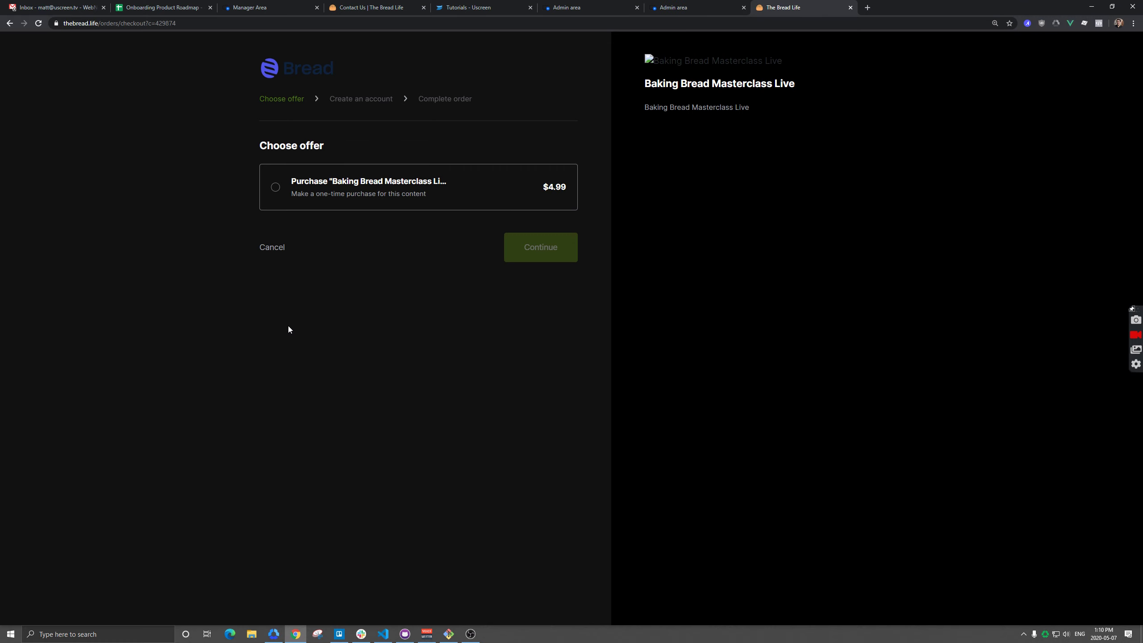
Back in admin, close the share link dialog and go to the Bundles page.
{"action": "left_click", "coordinate": [687, 5]}
{"action": "left_click", "coordinate": [685, 296]}
{"action": "left_click", "coordinate": [48, 191]}
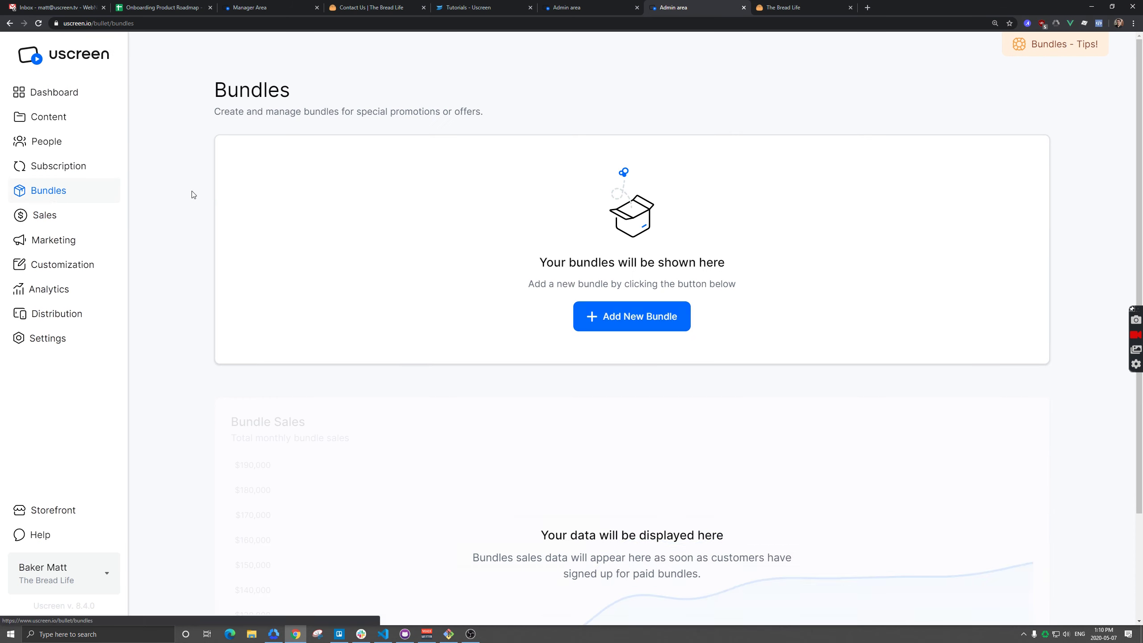
Create a fixed-price bundle titled 'Baking Bread Masterclass Live + VOD', marked available for purchase.
{"action": "left_click", "coordinate": [642, 333]}
{"action": "left_click", "coordinate": [728, 291]}
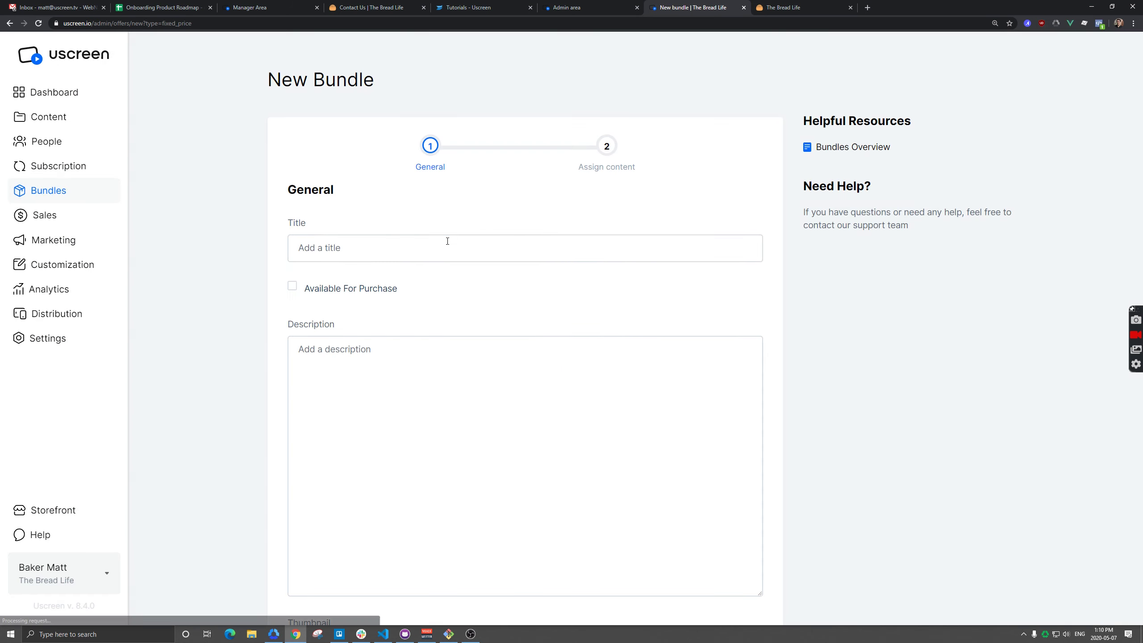
{"action": "left_click", "coordinate": [448, 240]}
{"action": "type", "text": "Bak"}
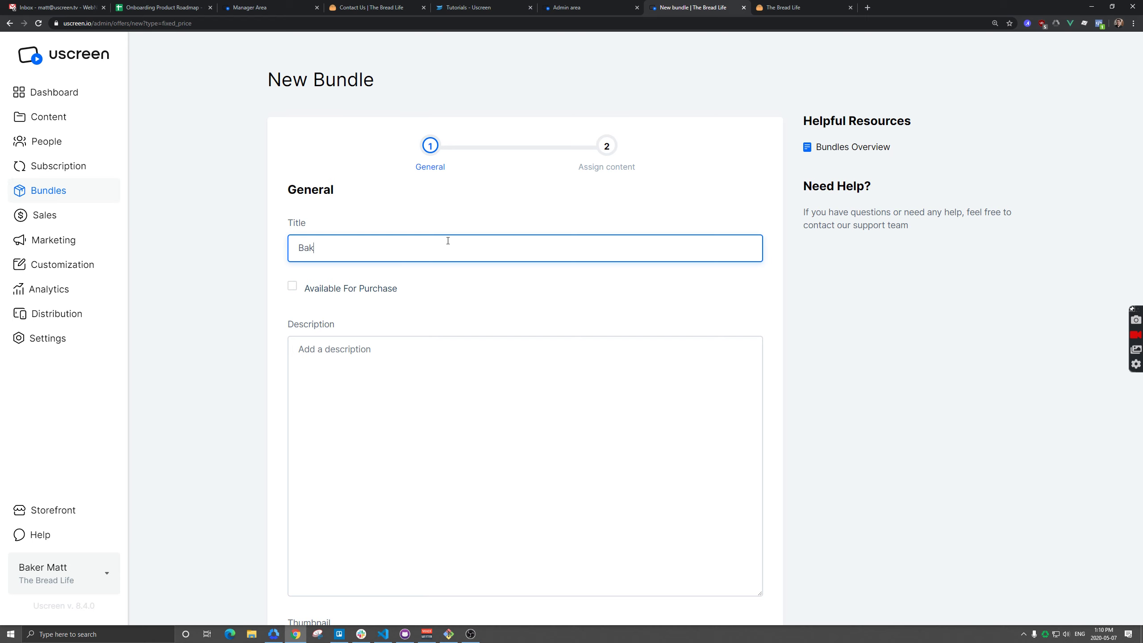
{"action": "type", "text": "ing Bread Masterclass Live"}
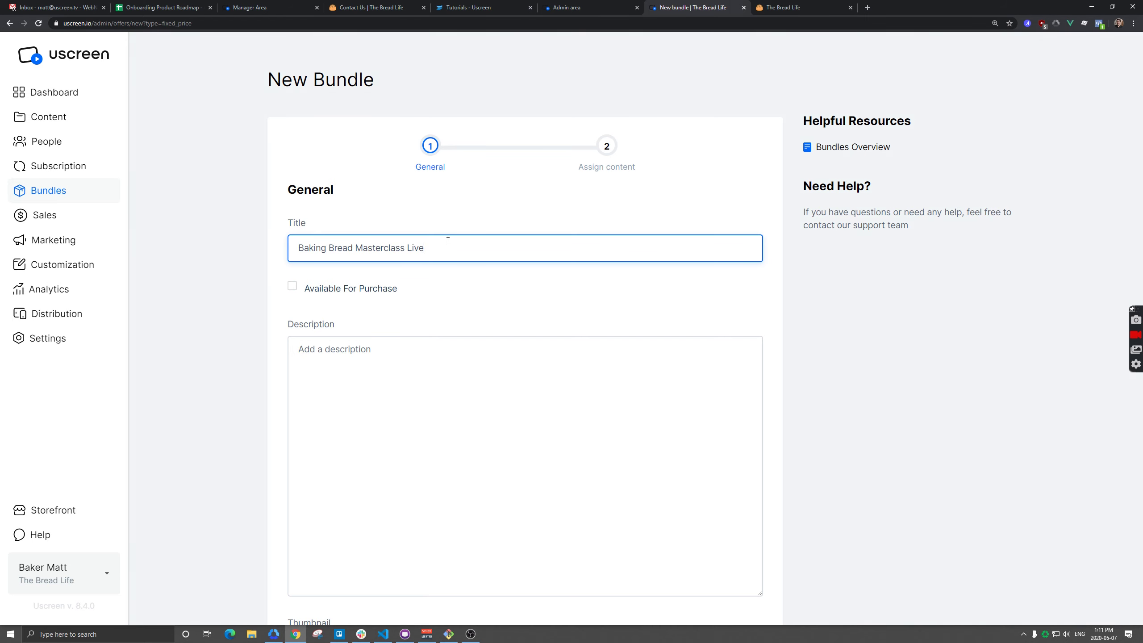
{"action": "type", "text": " +VO"}
{"action": "type", "text": "VOD"}
{"action": "left_click", "coordinate": [370, 288]}
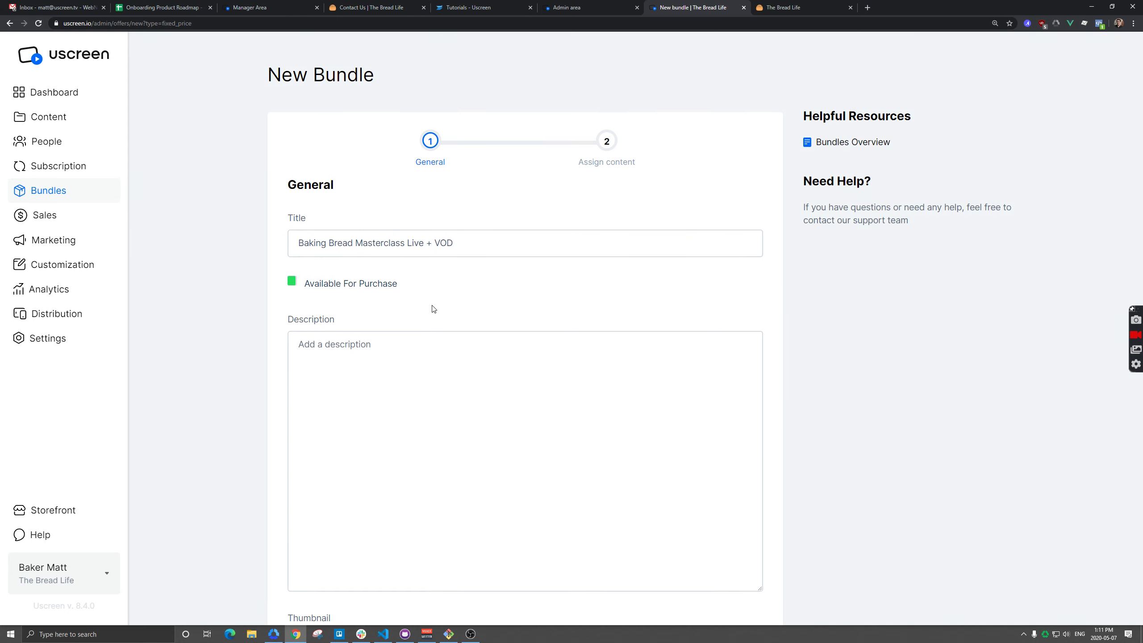
{"action": "scroll", "coordinate": [421, 301], "scroll_direction": "down", "scroll_amount": 3}
{"action": "left_click", "coordinate": [404, 297]}
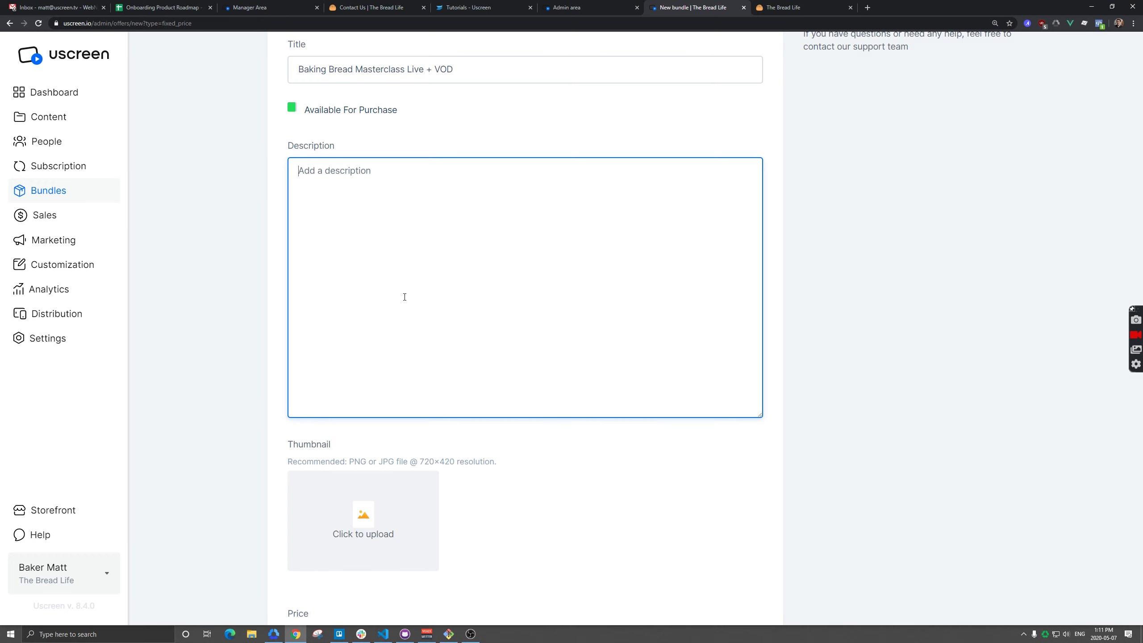
Describe the bundle as 'VOD will be available 24 hours after Live Event is complete.', price it 9.99 USD, and create it.
{"action": "type", "text": "VOD will be available 24 hours after Li"}
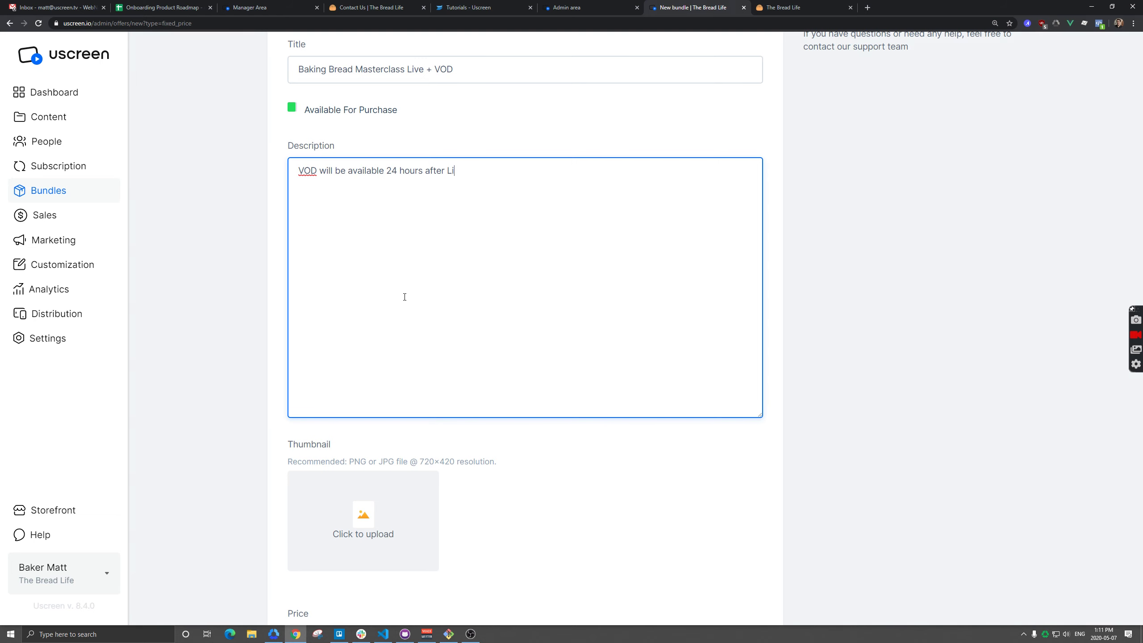
{"action": "type", "text": "ve Event is complete."}
{"action": "scroll", "coordinate": [404, 297], "scroll_direction": "down", "scroll_amount": 6}
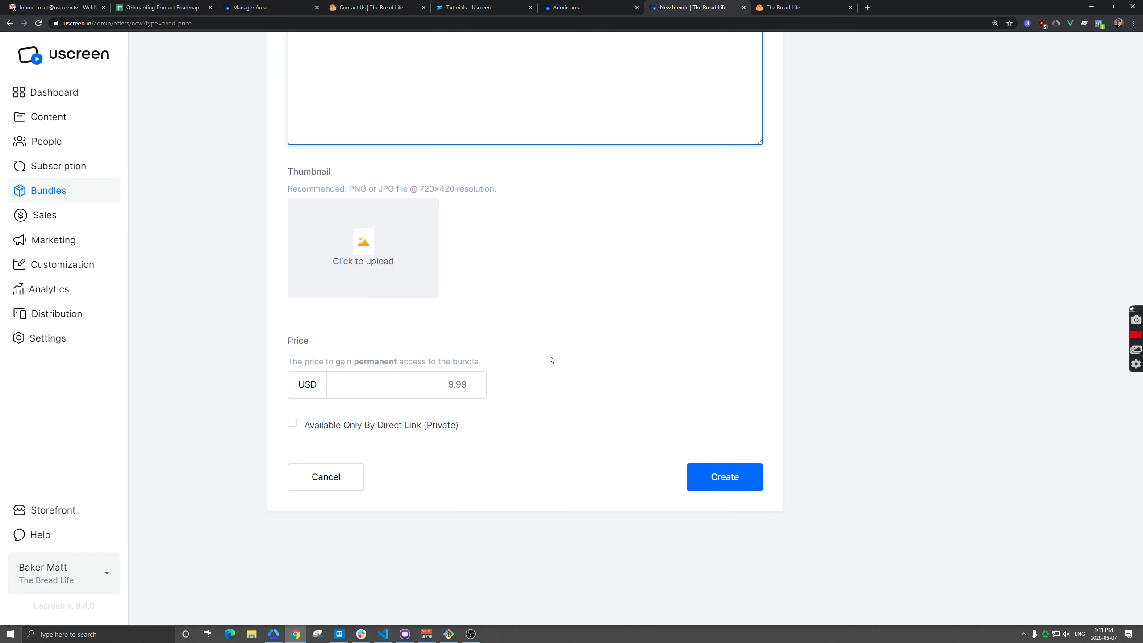
{"action": "left_click", "coordinate": [415, 381]}
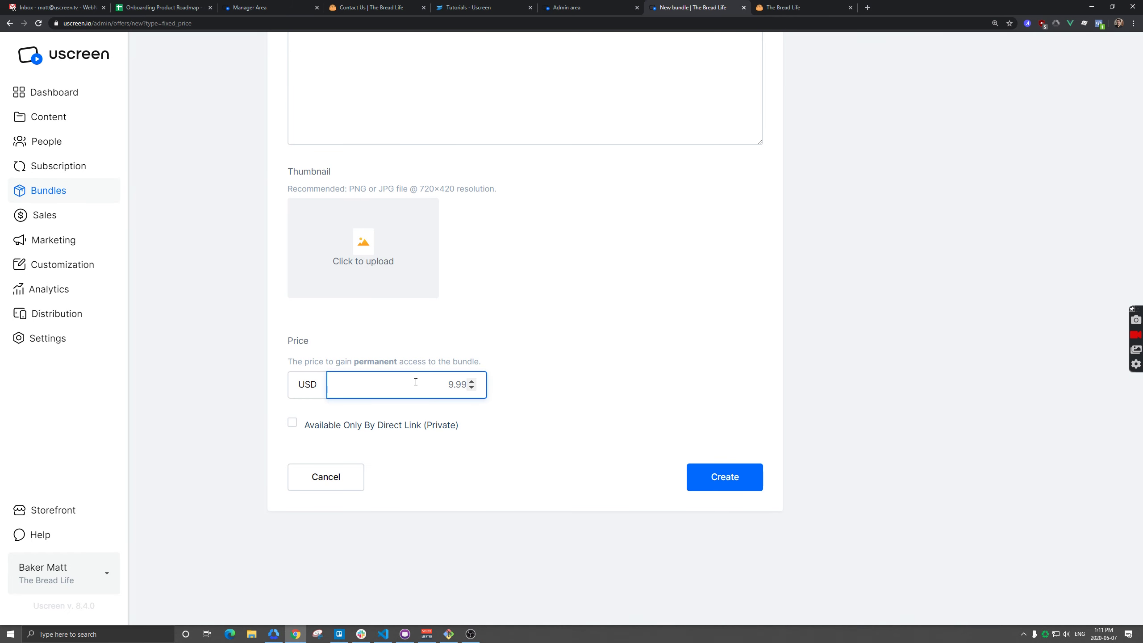
{"action": "type", "text": "9"}
{"action": "left_click", "coordinate": [720, 479]}
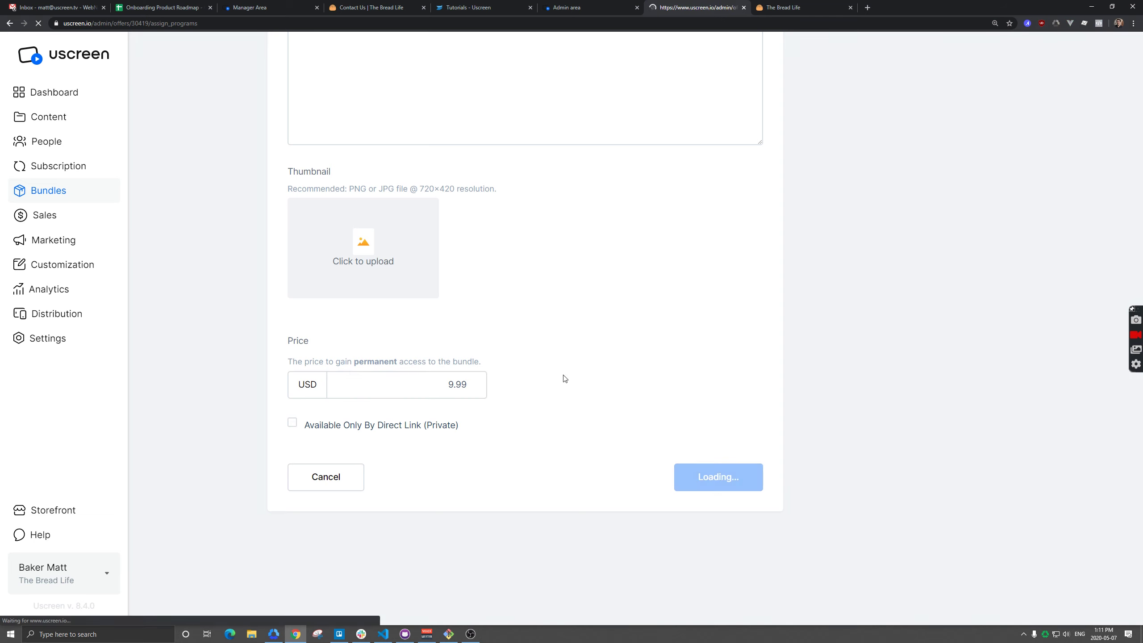
Add the Baking Bread Masterclass Live program to the bundle and save.
{"action": "left_click", "coordinate": [476, 251]}
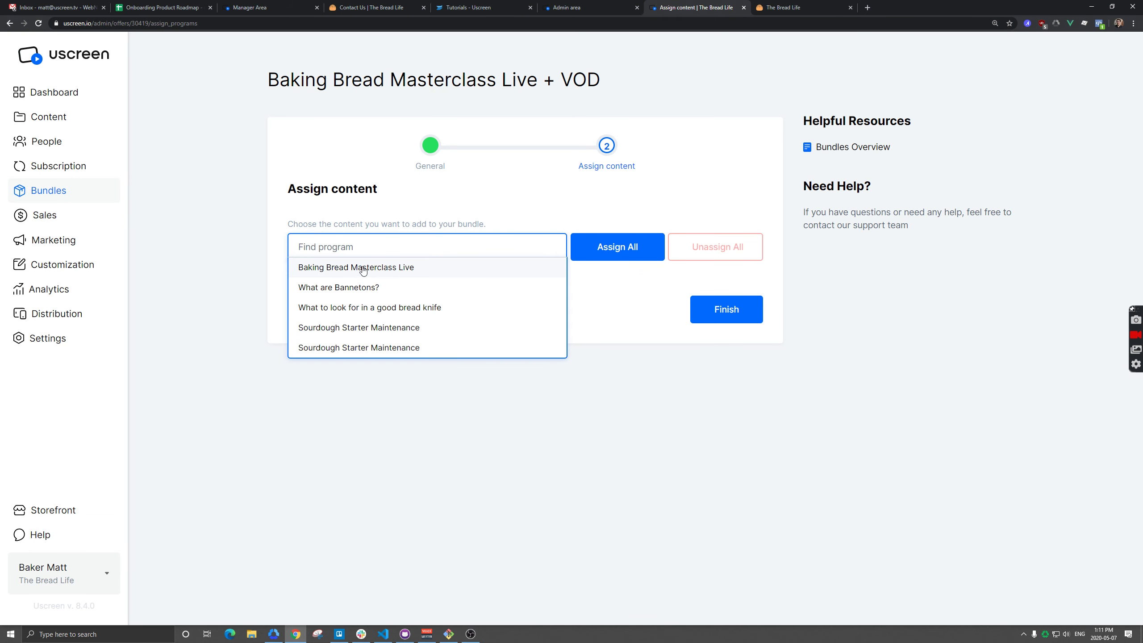
{"action": "left_click", "coordinate": [382, 271]}
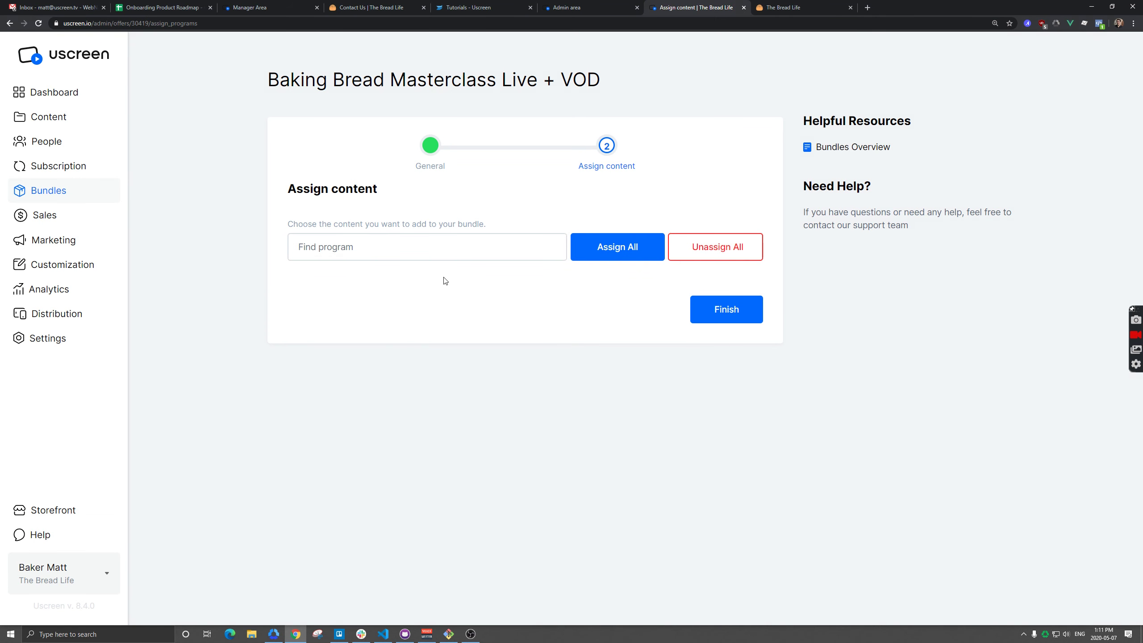
{"action": "left_click", "coordinate": [730, 402]}
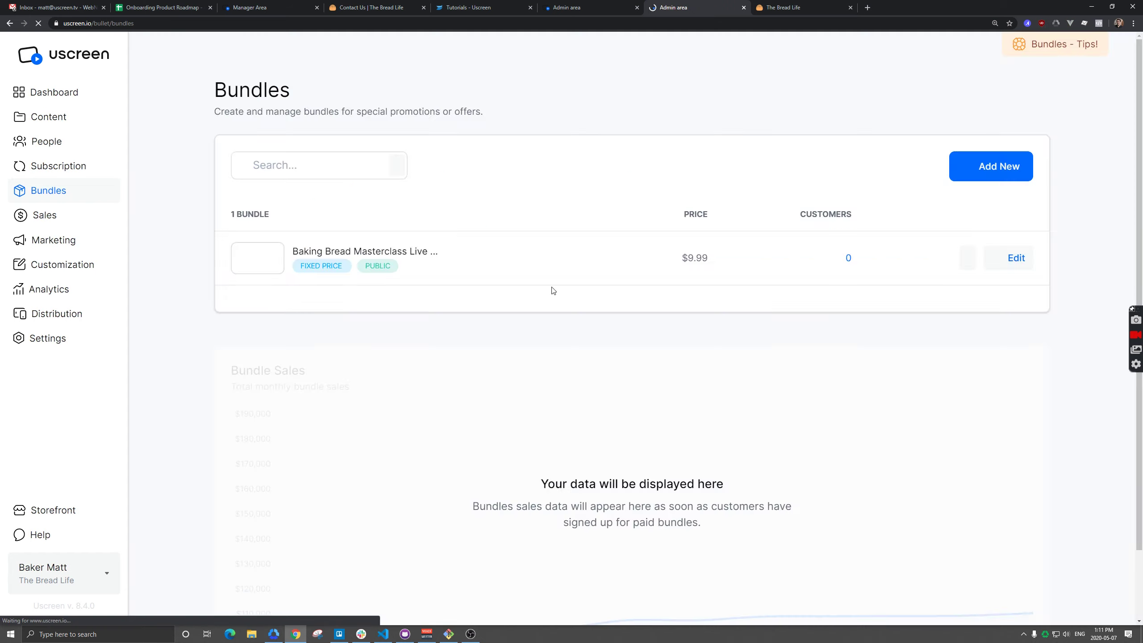
On the storefront, check checkout offers both the single-event and Live + VOD bundle options.
{"action": "left_click", "coordinate": [784, 7]}
{"action": "key", "text": "alt+Left"}
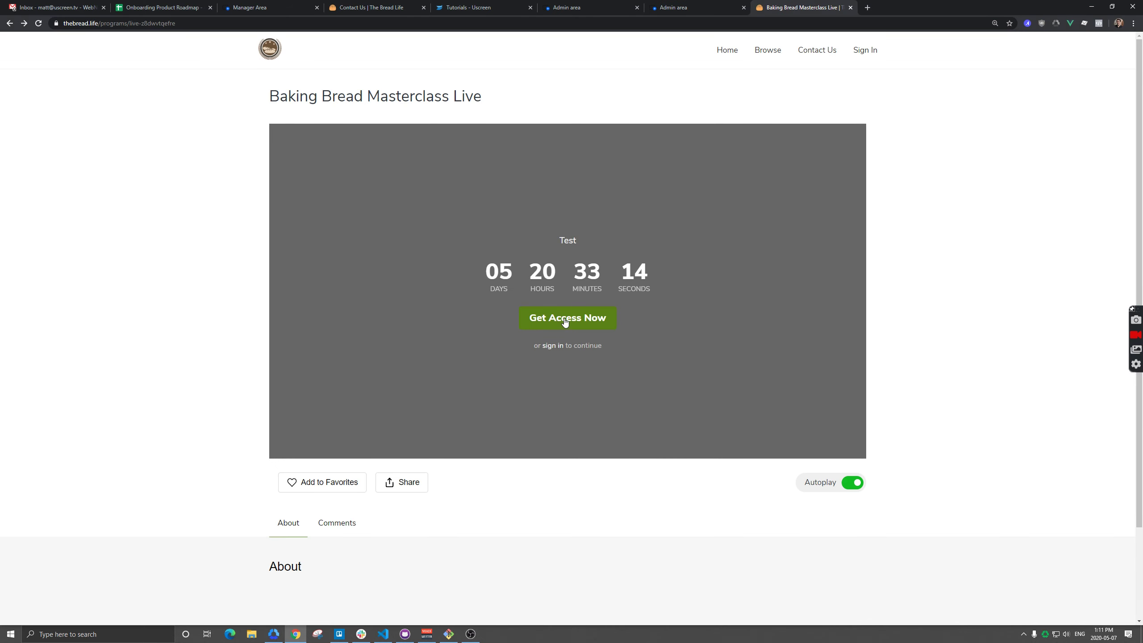
{"action": "left_click", "coordinate": [559, 320]}
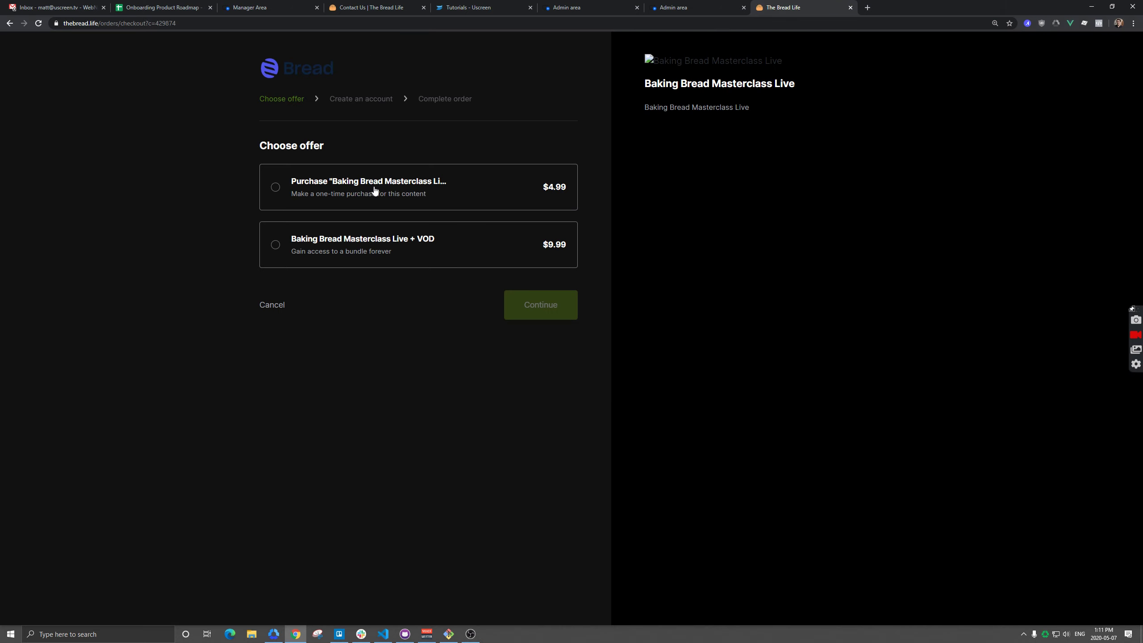
{"action": "left_click", "coordinate": [378, 189]}
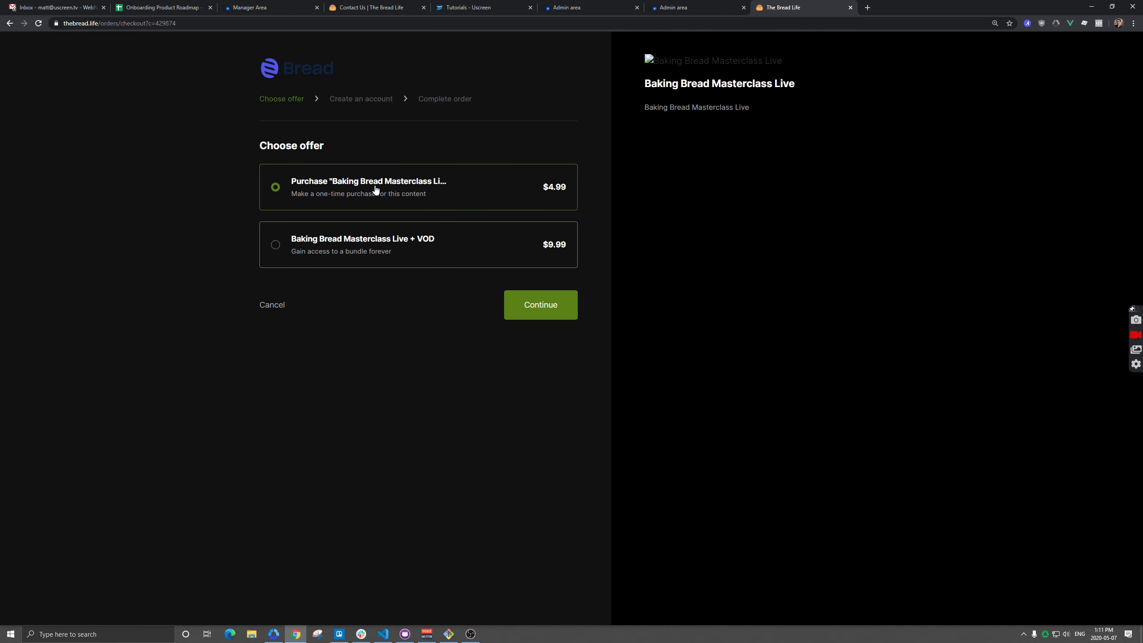
{"action": "left_click", "coordinate": [405, 237]}
Copy the stream key from the Baking Bread Masterclass Live event's stream settings.
{"action": "left_click", "coordinate": [700, 4]}
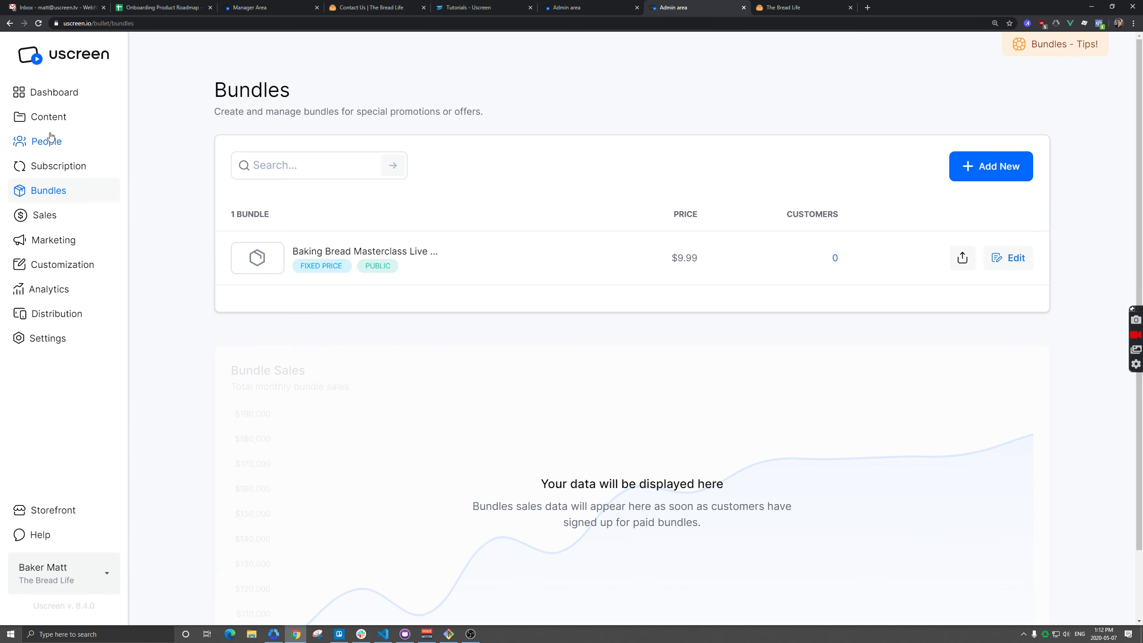
{"action": "left_click", "coordinate": [47, 117]}
{"action": "left_click", "coordinate": [273, 180]}
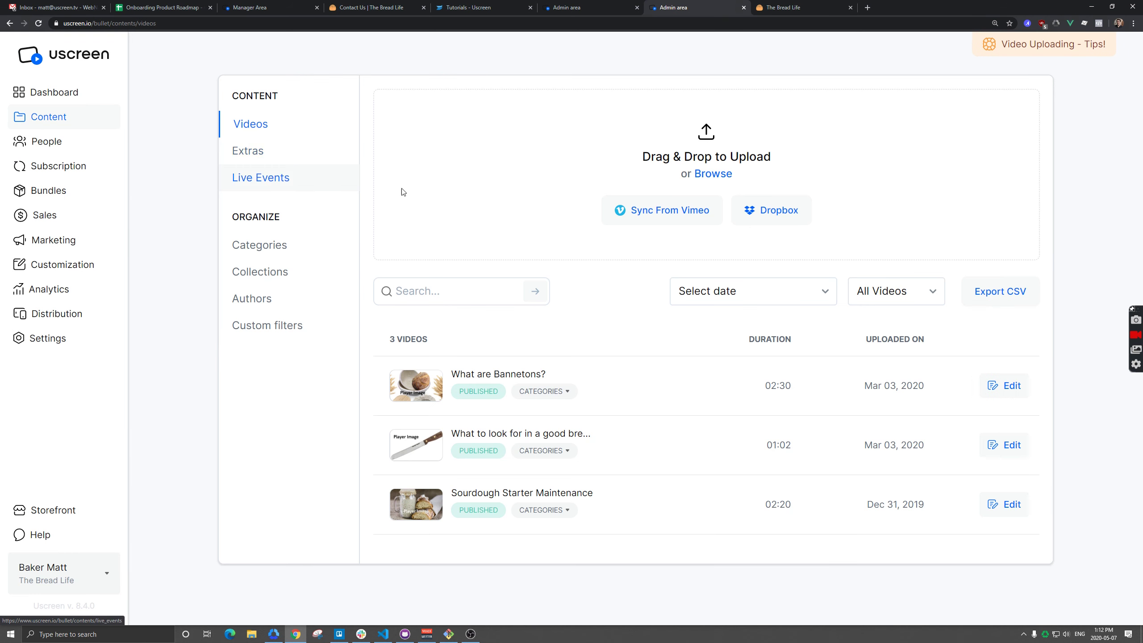
{"action": "left_click", "coordinate": [1003, 201]}
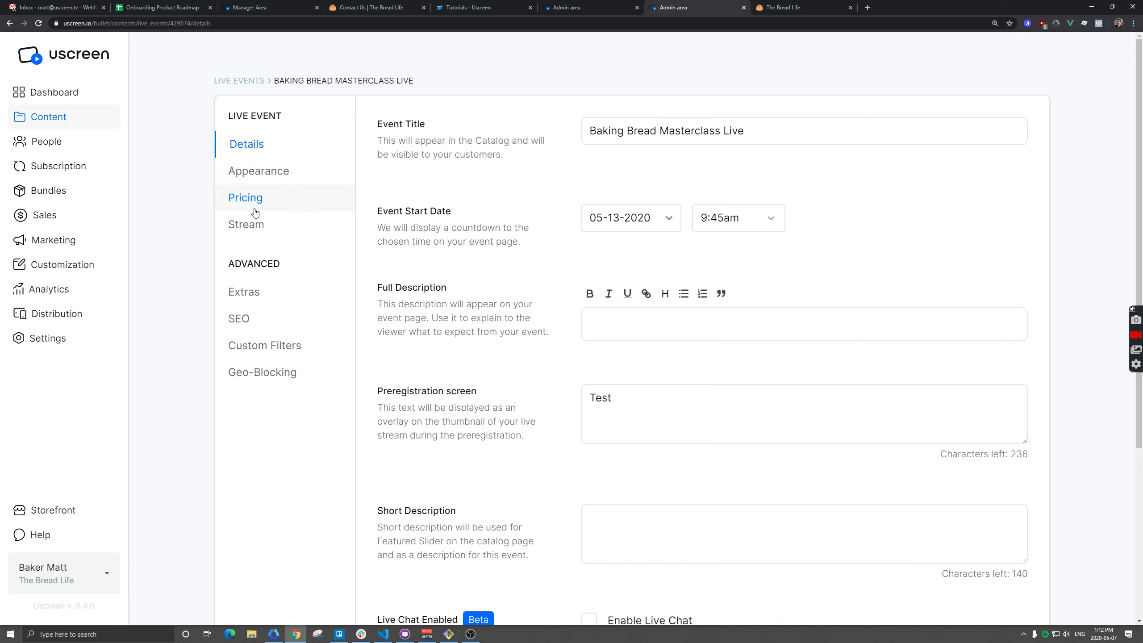
{"action": "left_click", "coordinate": [247, 224]}
{"action": "left_click", "coordinate": [1012, 225]}
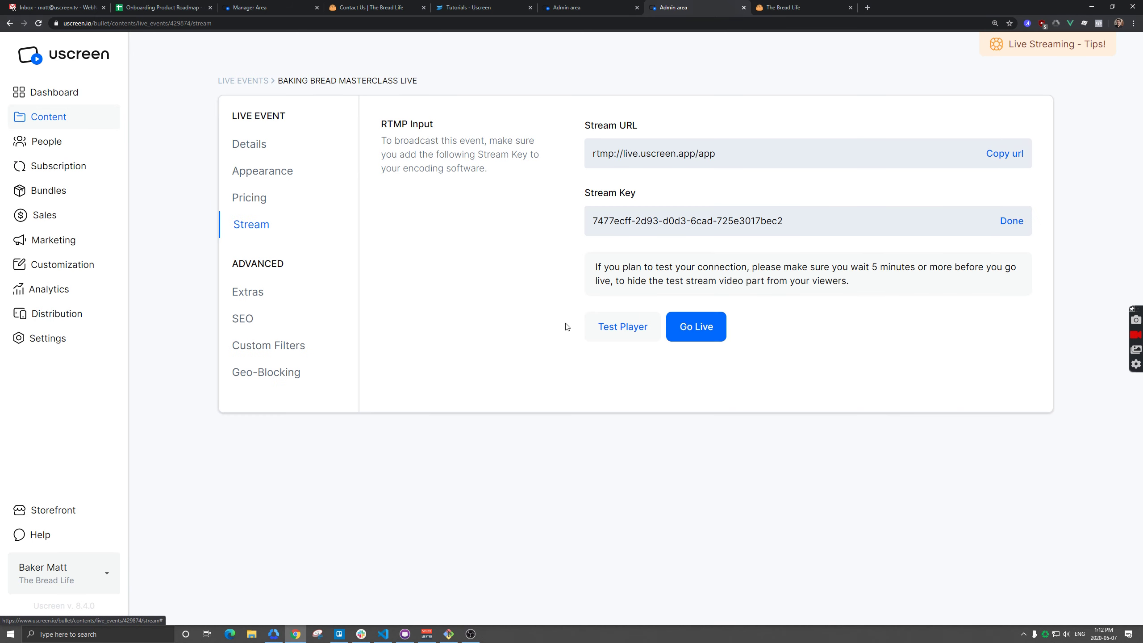
Paste the stream key into OBS stream settings and start streaming.
{"action": "left_click", "coordinate": [471, 635]}
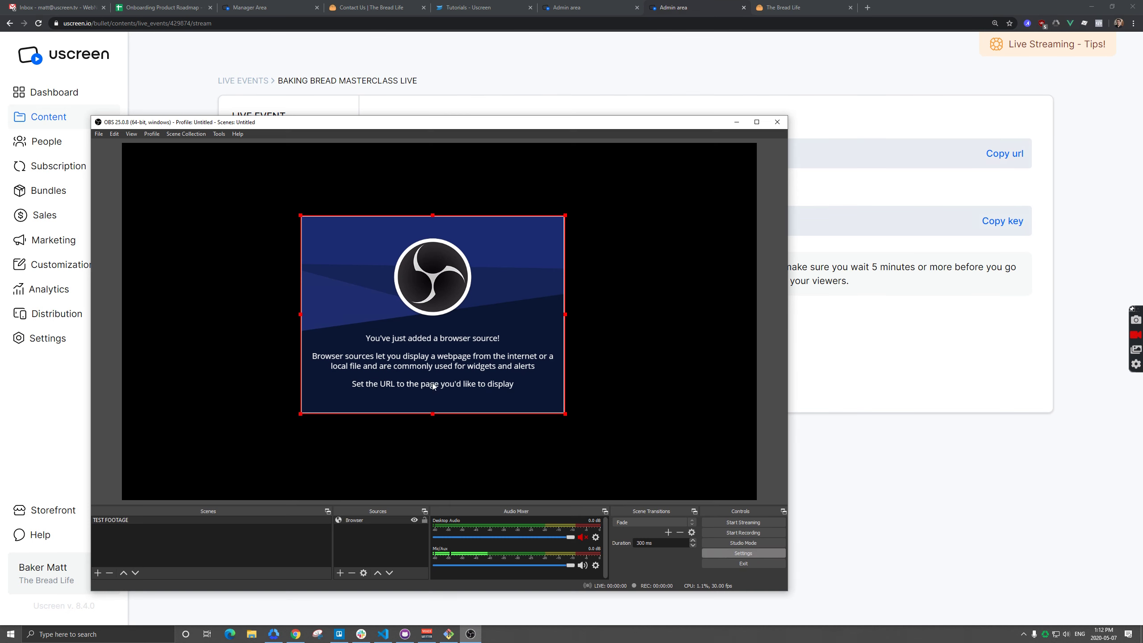
{"action": "left_click", "coordinate": [740, 555]}
{"action": "left_click", "coordinate": [252, 234]}
{"action": "double_click", "coordinate": [518, 241]}
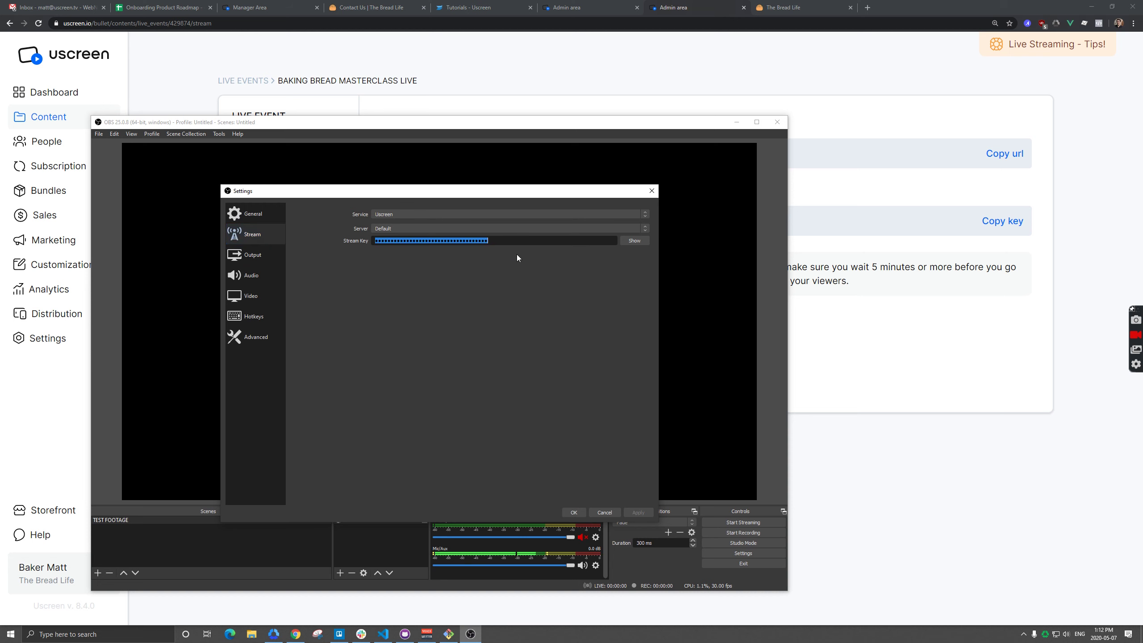
{"action": "key", "text": "ctrl+v"}
{"action": "left_click", "coordinate": [574, 513]}
{"action": "left_click", "coordinate": [728, 522]}
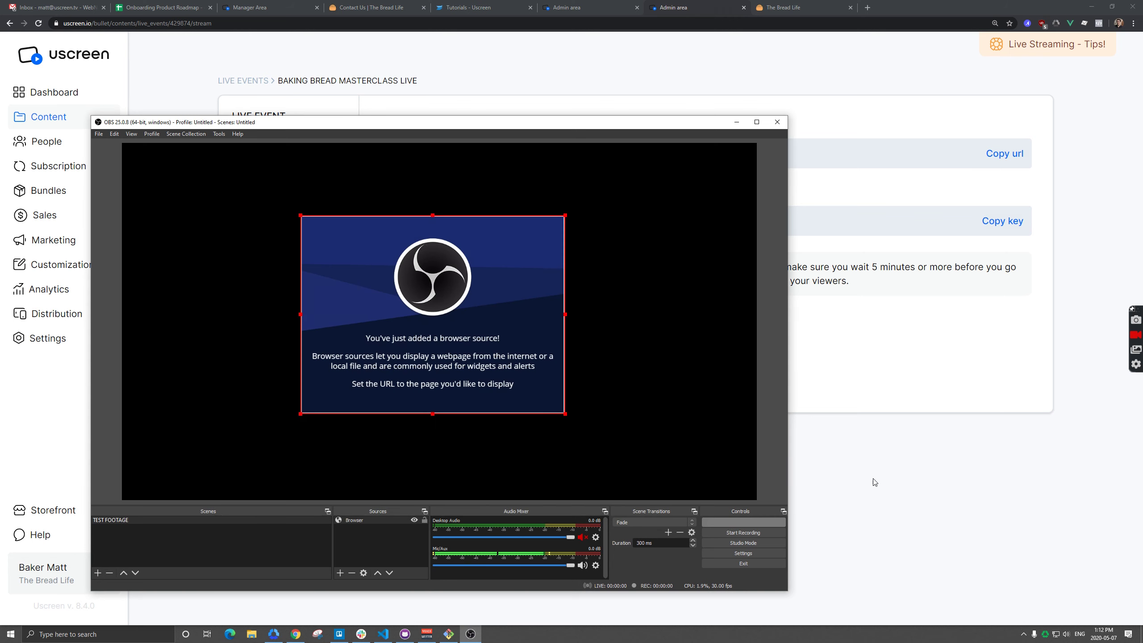
Take the Baking Bread Masterclass Live event live from its Stream tab.
{"action": "left_click", "coordinate": [881, 473]}
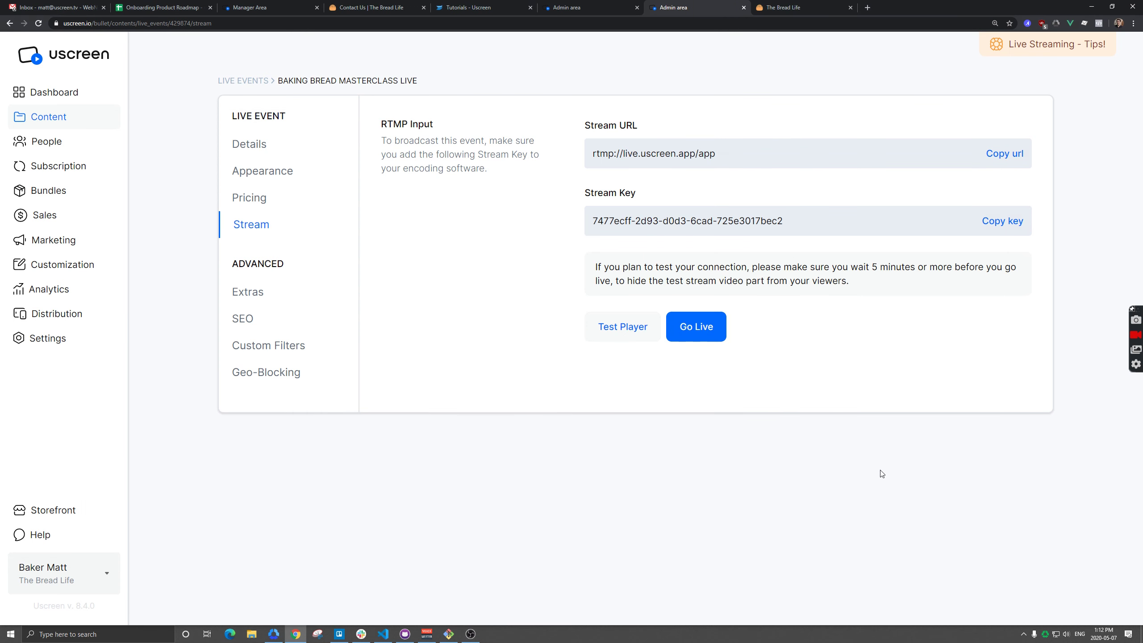
{"action": "left_click", "coordinate": [237, 80]}
{"action": "left_click", "coordinate": [249, 128]}
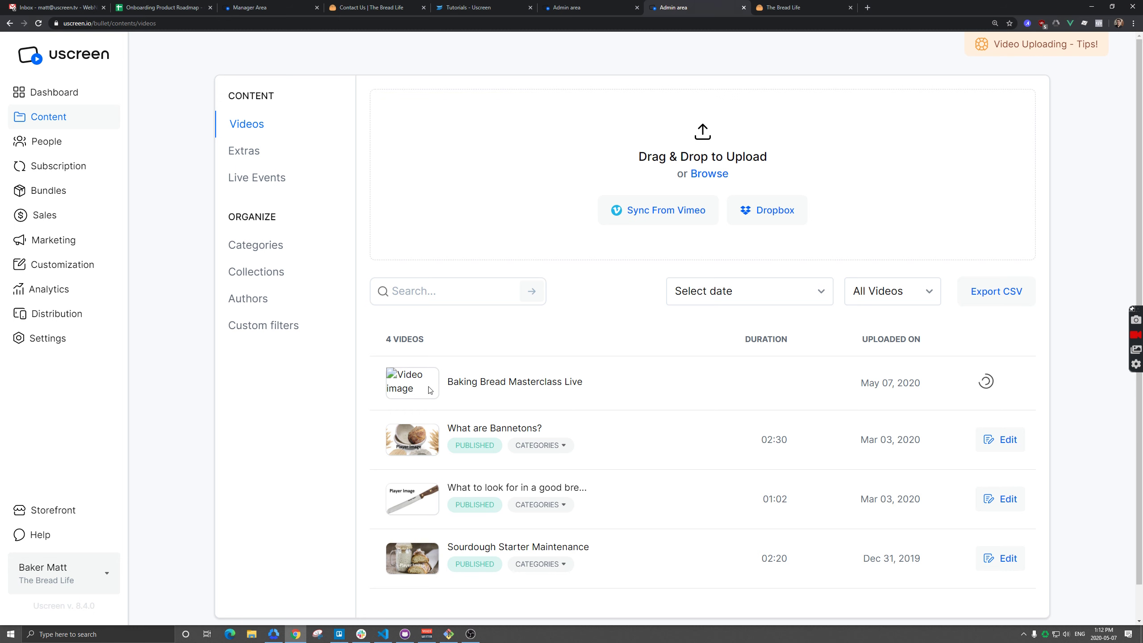
{"action": "left_click", "coordinate": [254, 180]}
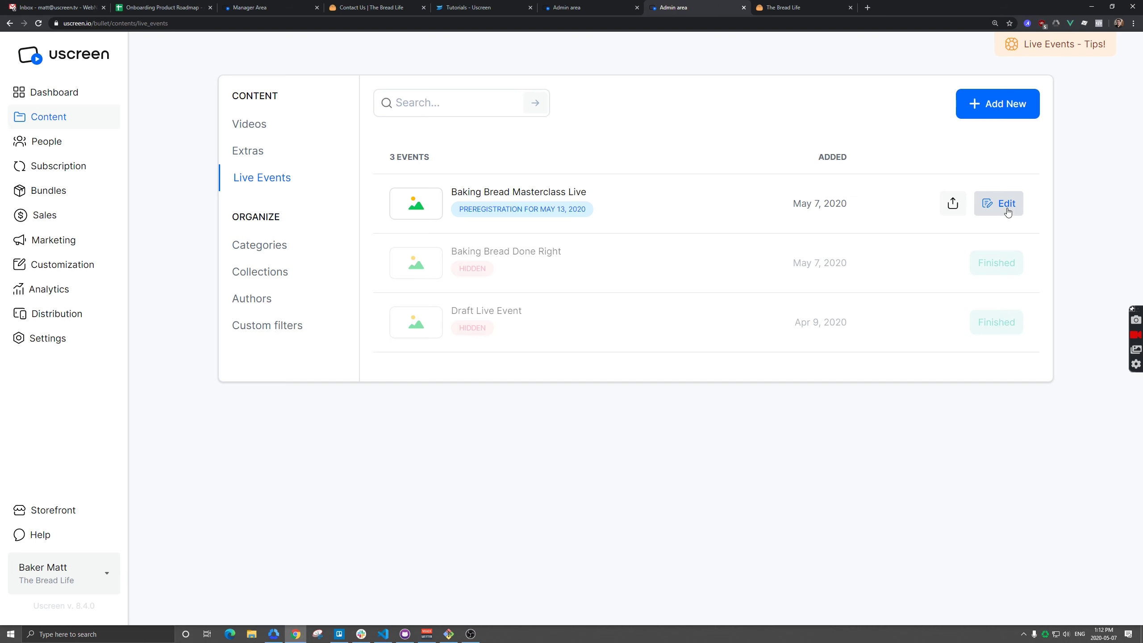
{"action": "left_click", "coordinate": [999, 203]}
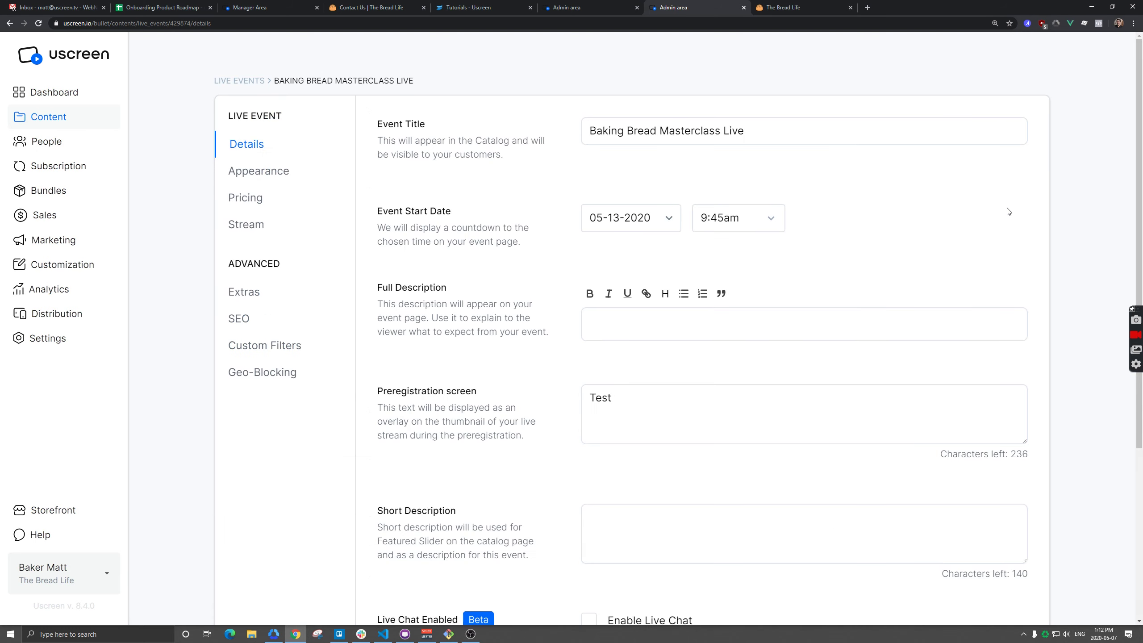
{"action": "left_click", "coordinate": [262, 227]}
{"action": "left_click", "coordinate": [706, 323]}
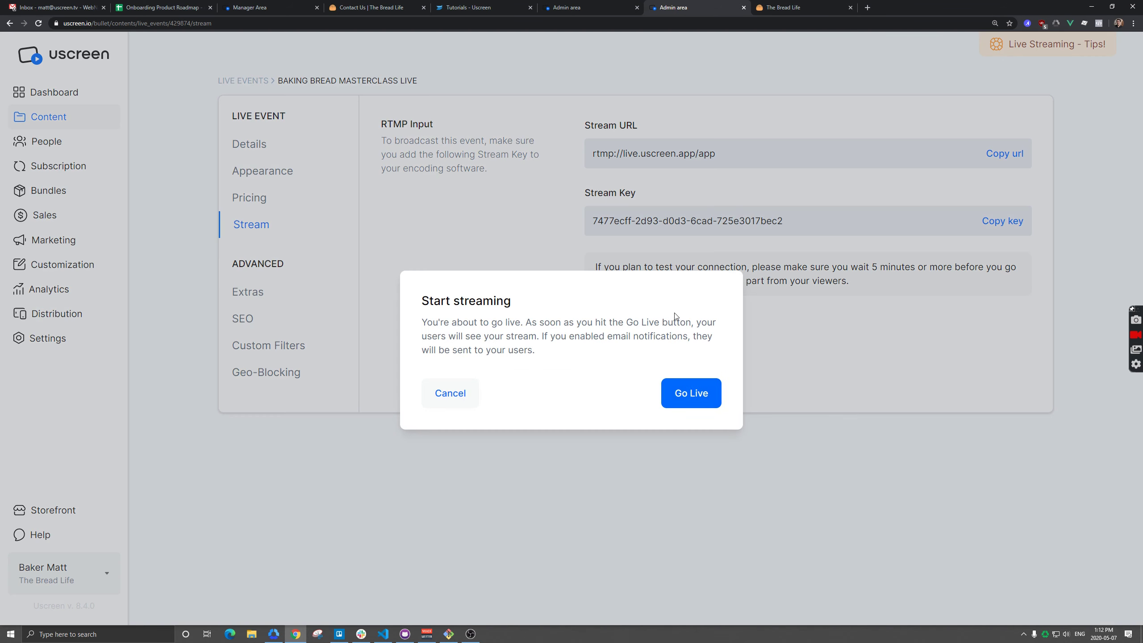
{"action": "left_click", "coordinate": [691, 393]}
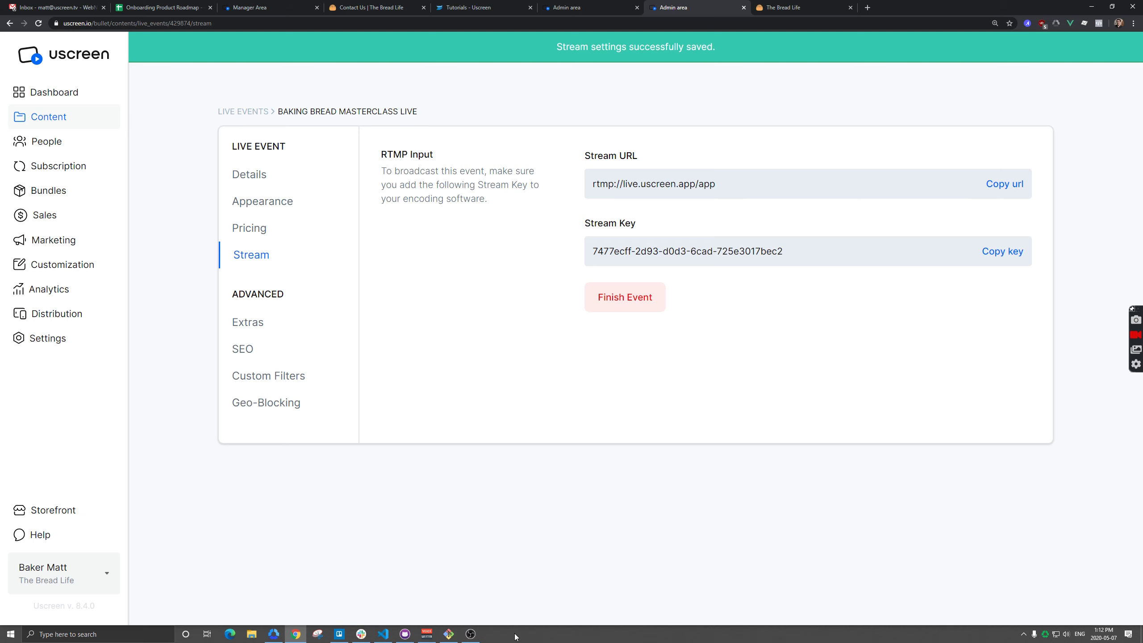
Stop streaming in OBS and mark the event as finished.
{"action": "left_click", "coordinate": [470, 634]}
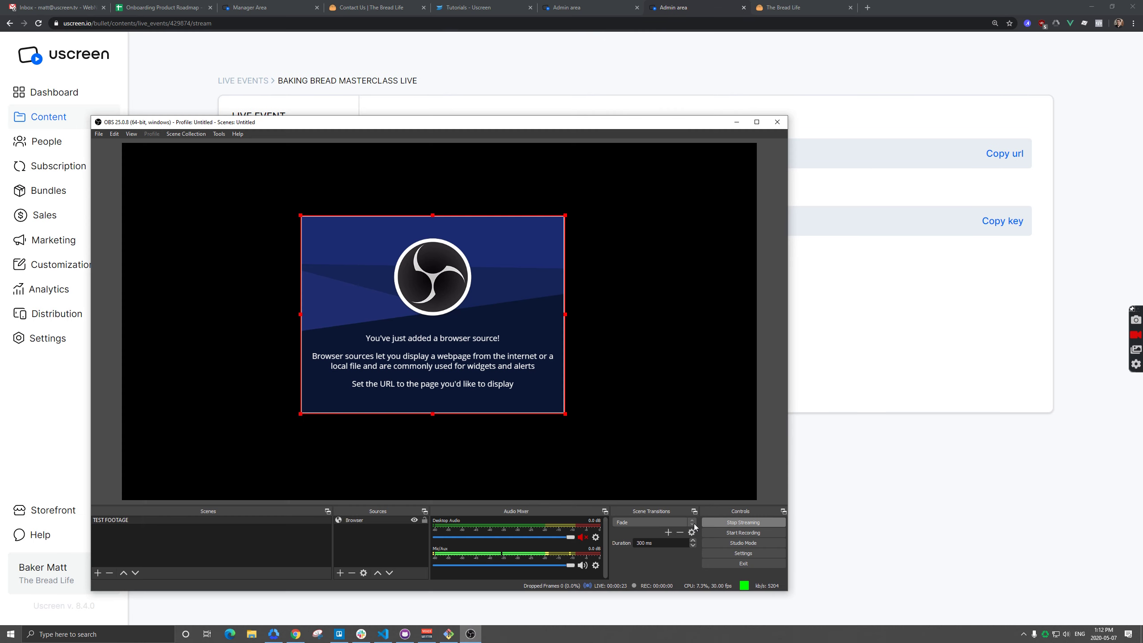
{"action": "left_click", "coordinate": [729, 523]}
{"action": "left_click", "coordinate": [867, 511]}
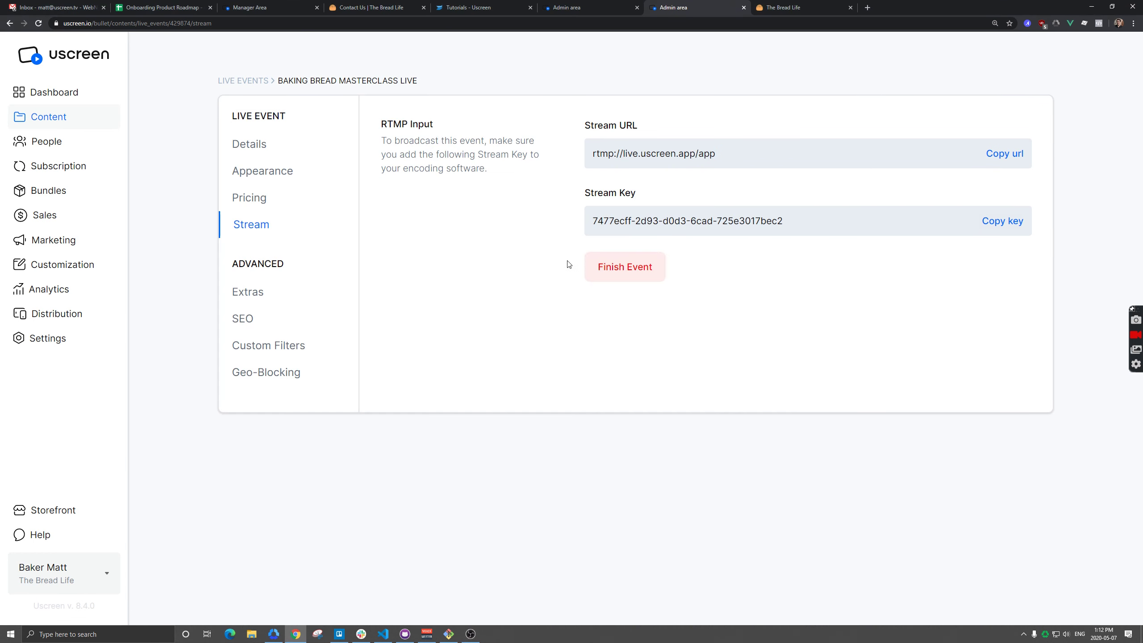
{"action": "left_click", "coordinate": [625, 270]}
{"action": "left_click", "coordinate": [694, 386]}
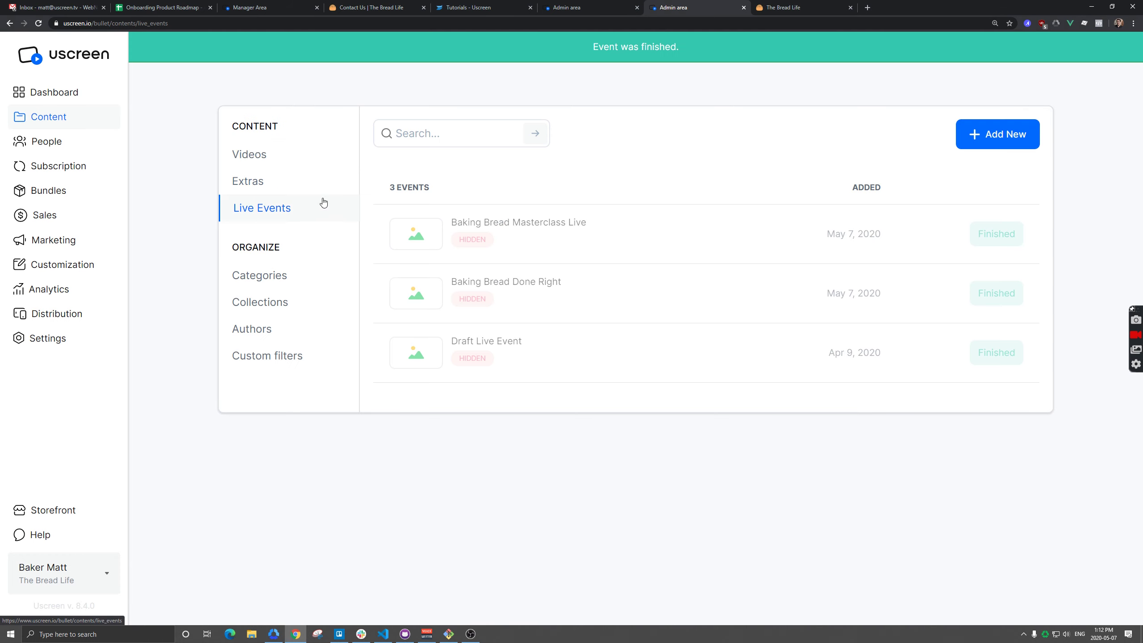
Set the 00:16 Baking Bread Masterclass Live recording to Published, then return to Bundles.
{"action": "left_click", "coordinate": [255, 154]}
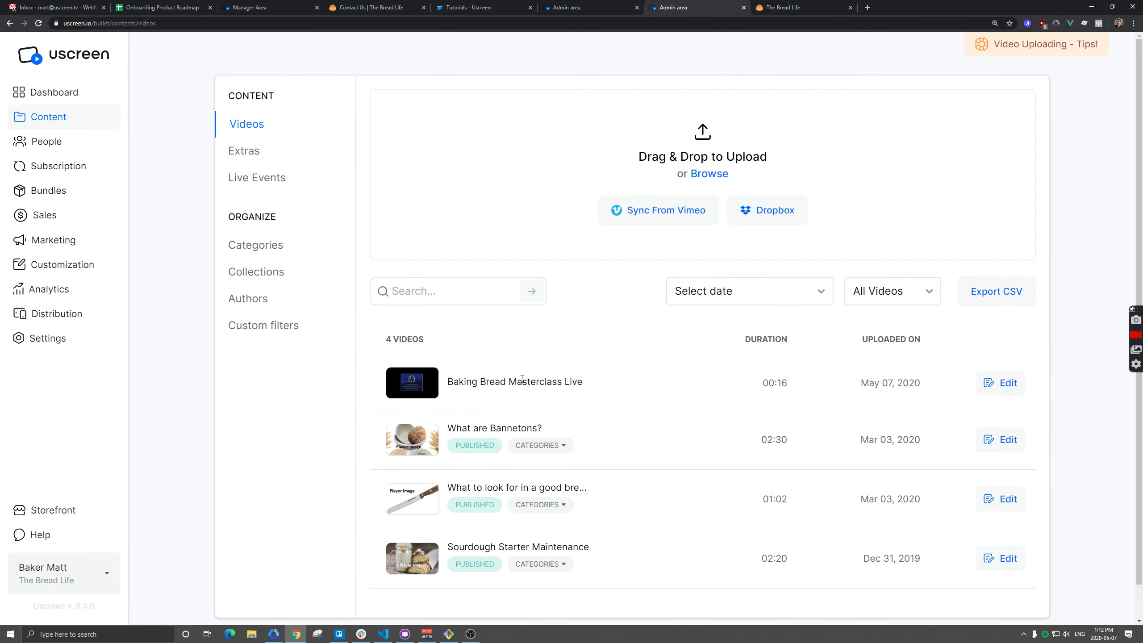
{"action": "left_click", "coordinate": [1007, 382]}
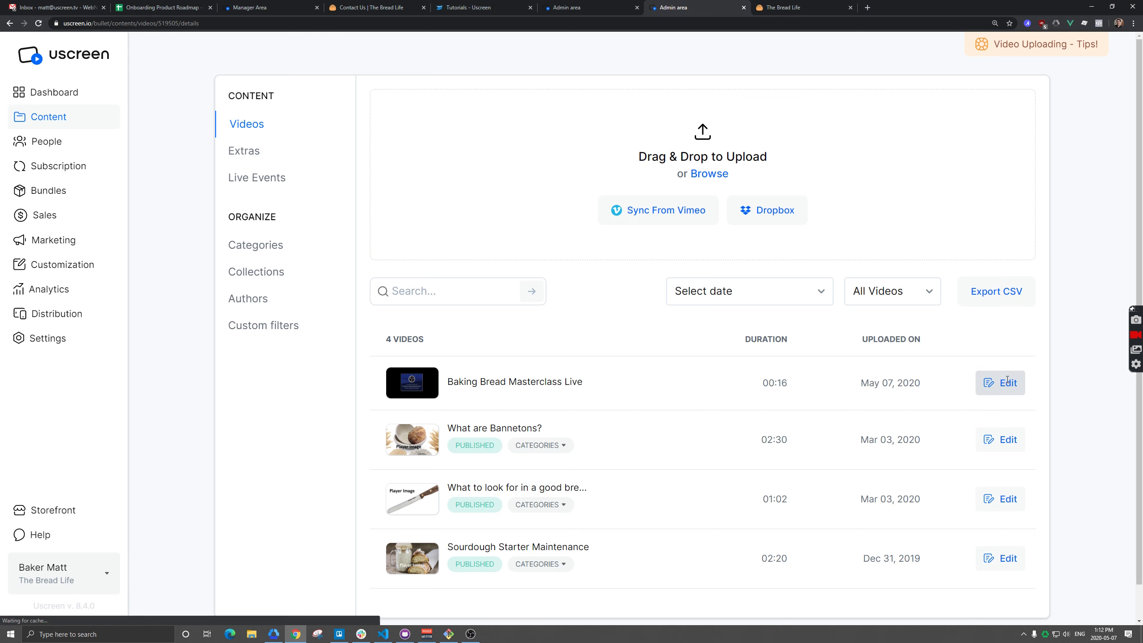
{"action": "left_click", "coordinate": [261, 246]}
{"action": "left_click", "coordinate": [775, 221]}
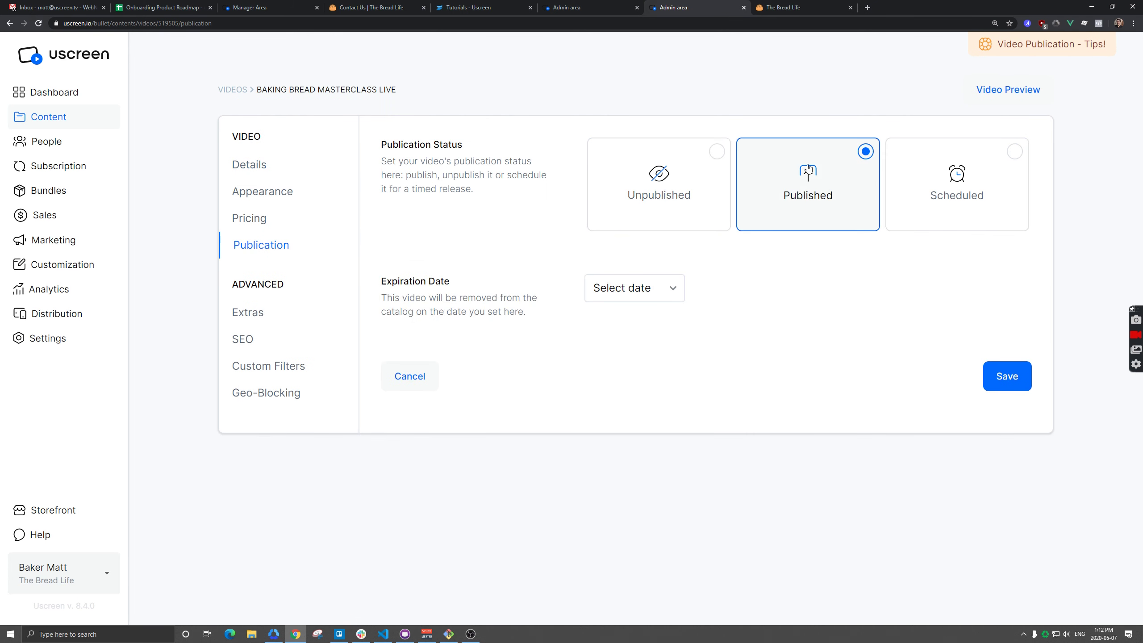
{"action": "left_click", "coordinate": [1008, 380]}
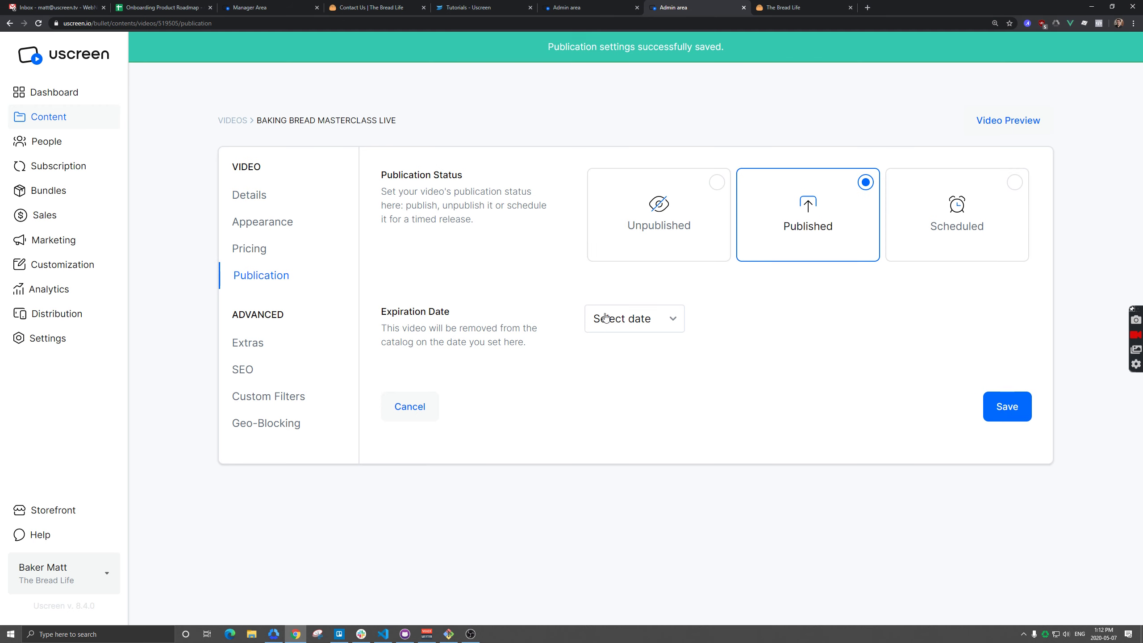
{"action": "left_click", "coordinate": [42, 194]}
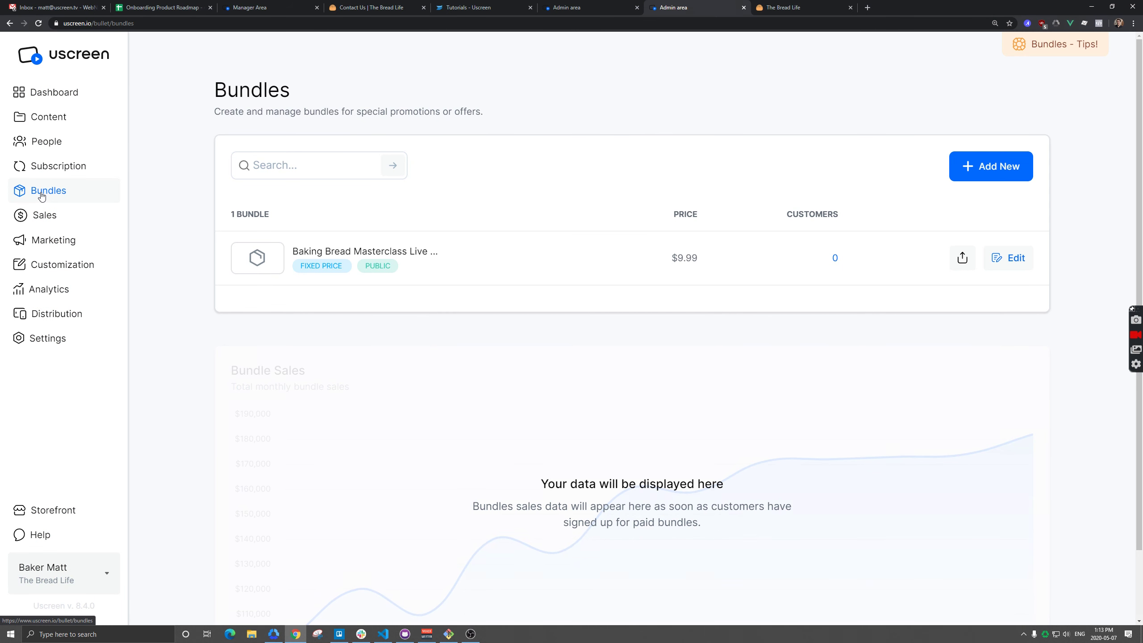
Assign the Baking Bread Masterclass Live 519505 program to the Live + VOD bundle and save.
{"action": "left_click", "coordinate": [1008, 258]}
{"action": "left_click", "coordinate": [604, 151]}
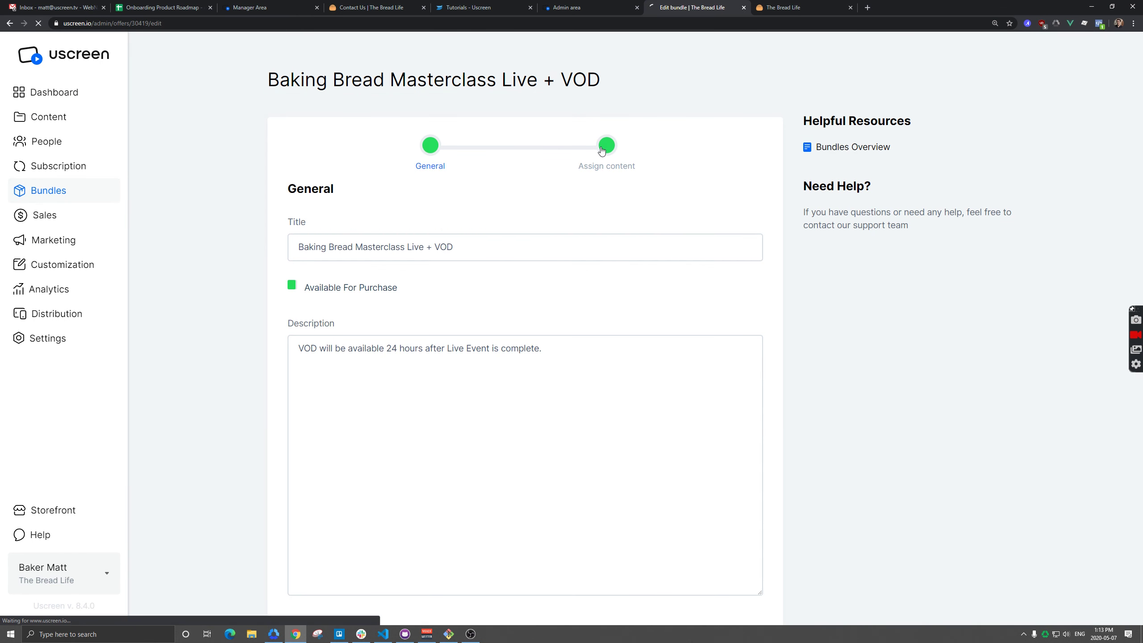
{"action": "left_click", "coordinate": [412, 250]}
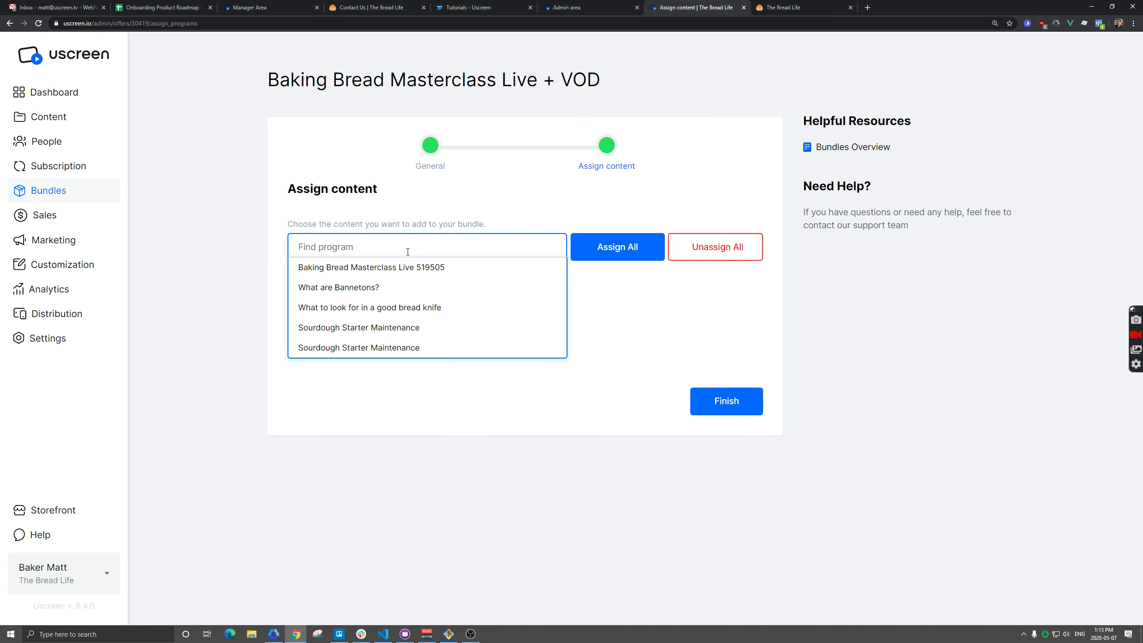
{"action": "left_click", "coordinate": [395, 270]}
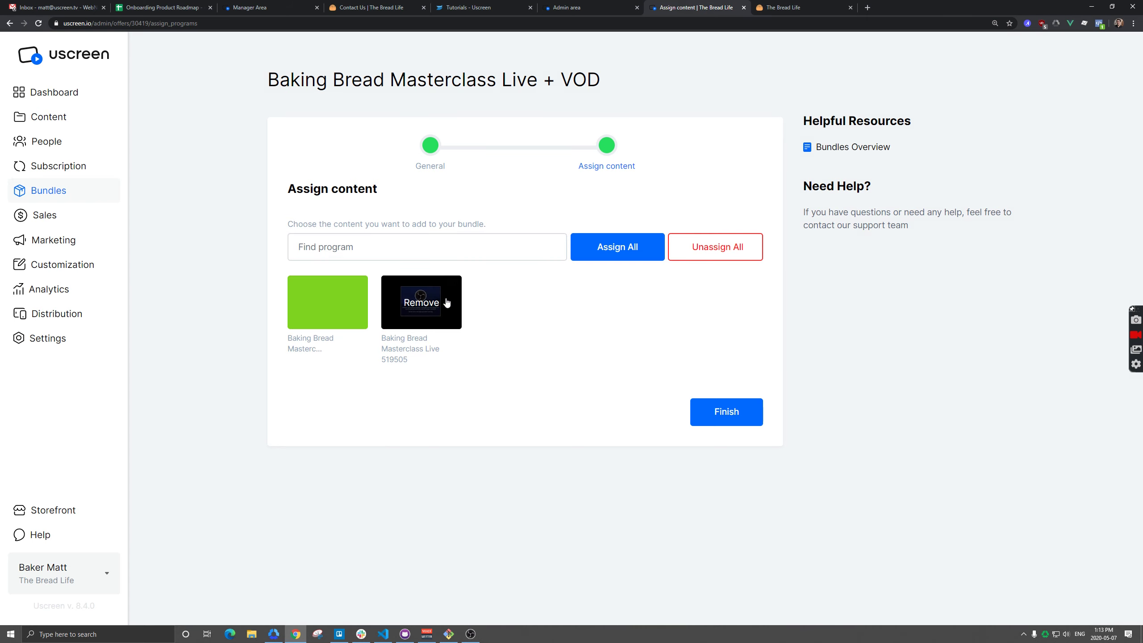
{"action": "left_click", "coordinate": [726, 418]}
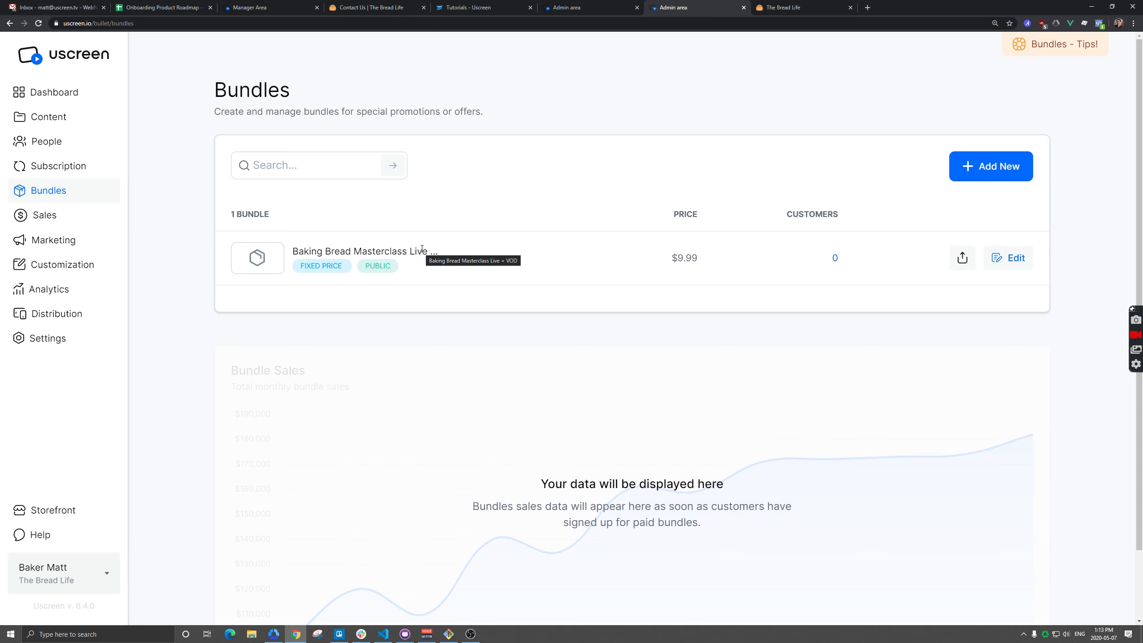
Open the Baking Bread Masterclass Live + VOD bundle row for editing.
{"action": "left_click", "coordinate": [1008, 257]}
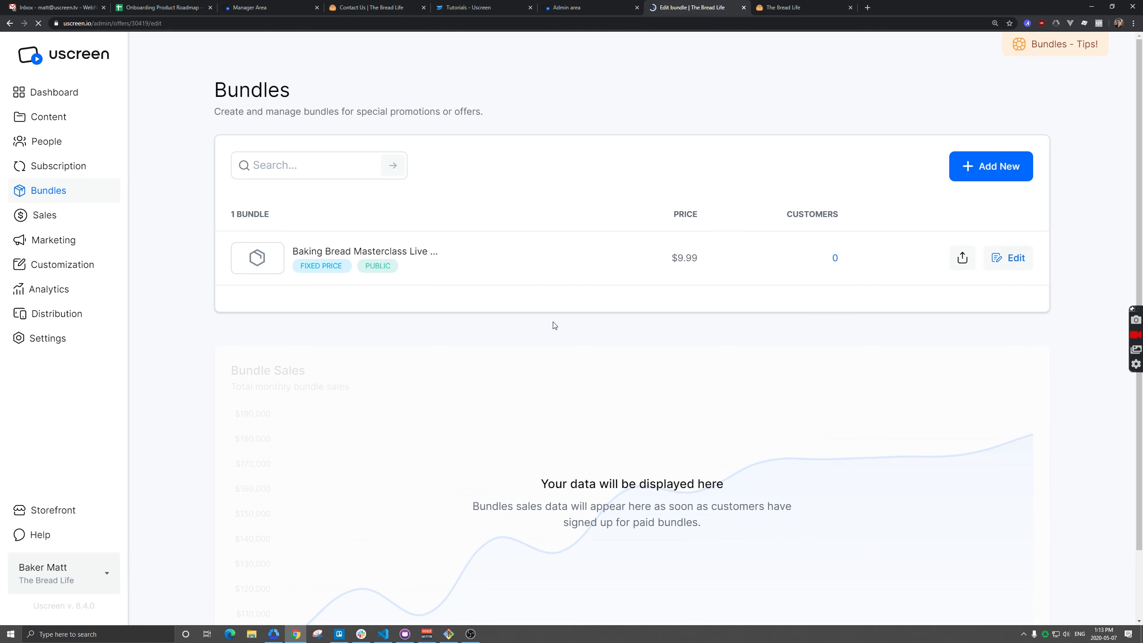